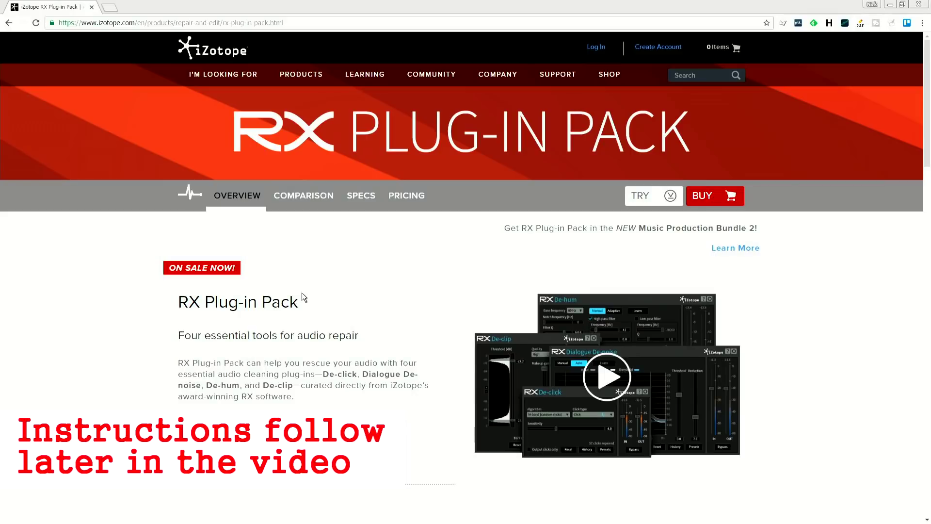
Scroll the RX Plug-in Pack page past Key Features down to De-clip and Dialogue De-noise.
scroll(301, 293, down, 1)
scroll(301, 292, down, 10)
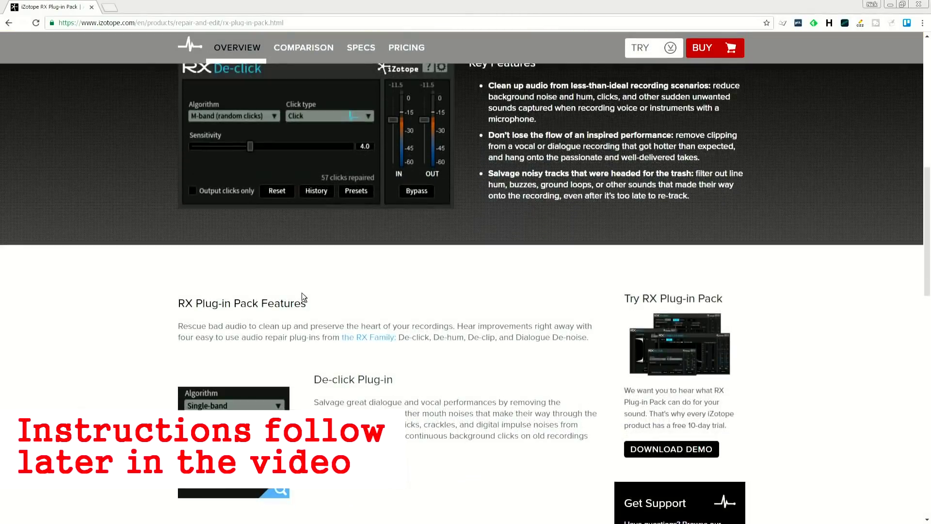
scroll(302, 292, down, 6)
scroll(302, 292, down, 6)
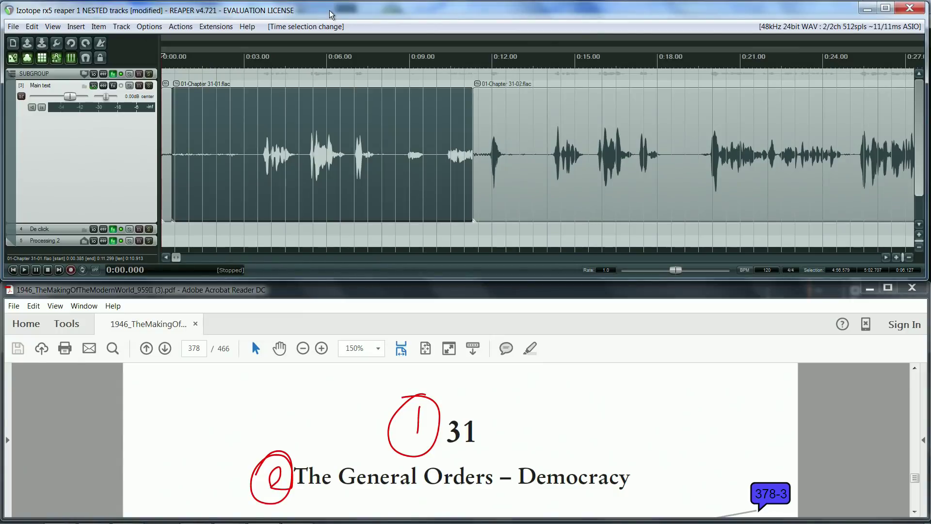
Split off and ripple-delete the unwanted opening of the first chapter 31 clip, then play it back.
scroll(264, 183, up, 3)
click(277, 171)
key(s)
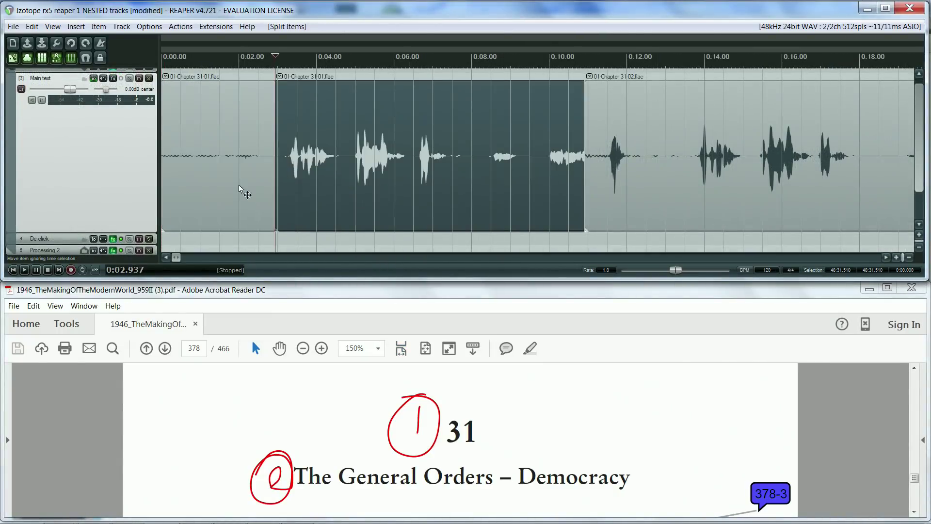
key(Delete)
click(169, 176)
key(space)
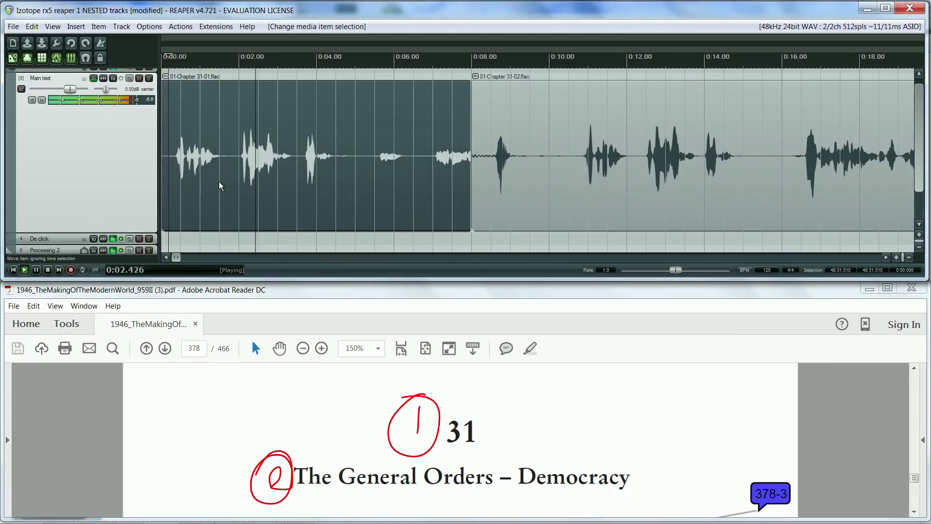
key(space)
Remove the flubbed part and the retake in the following clip, closing the gaps, and replay from the start.
key(s)
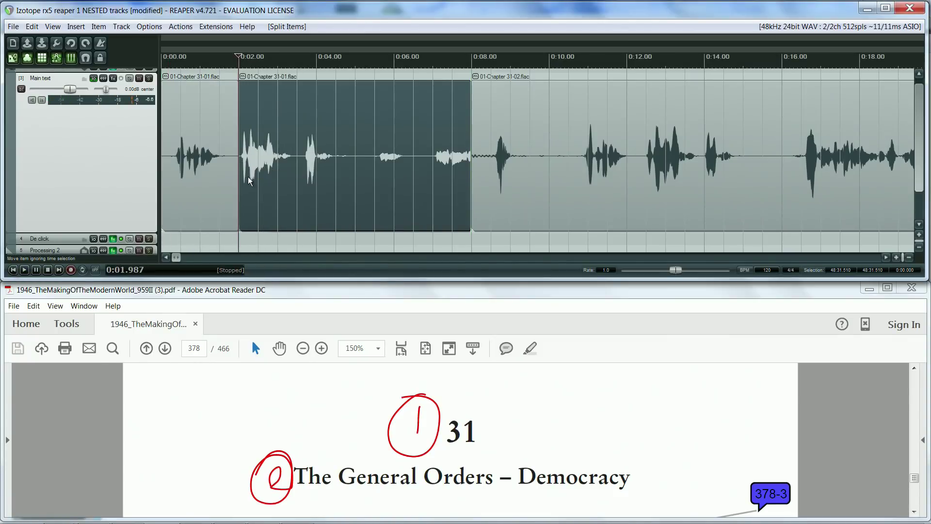
key(Delete)
click(414, 160)
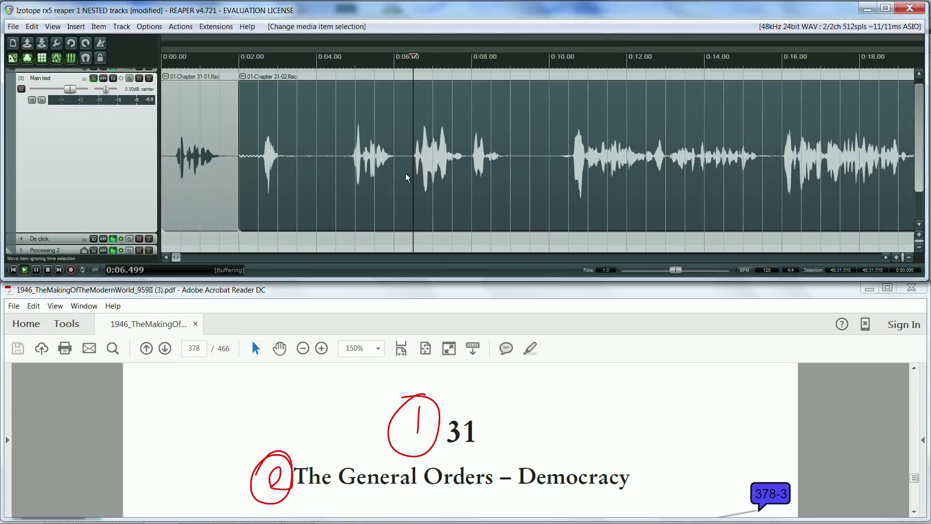
key(space)
key(space)
key(s)
click(373, 193)
key(Delete)
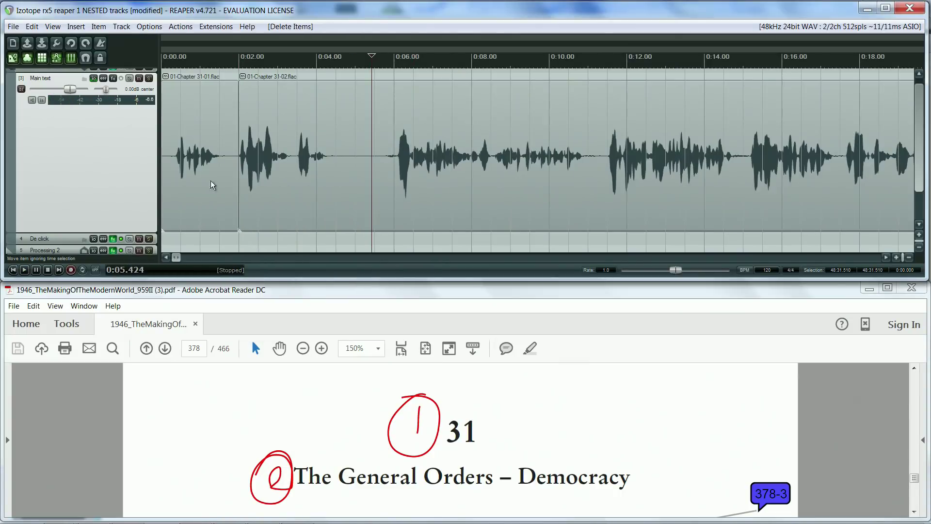
click(188, 187)
key(space)
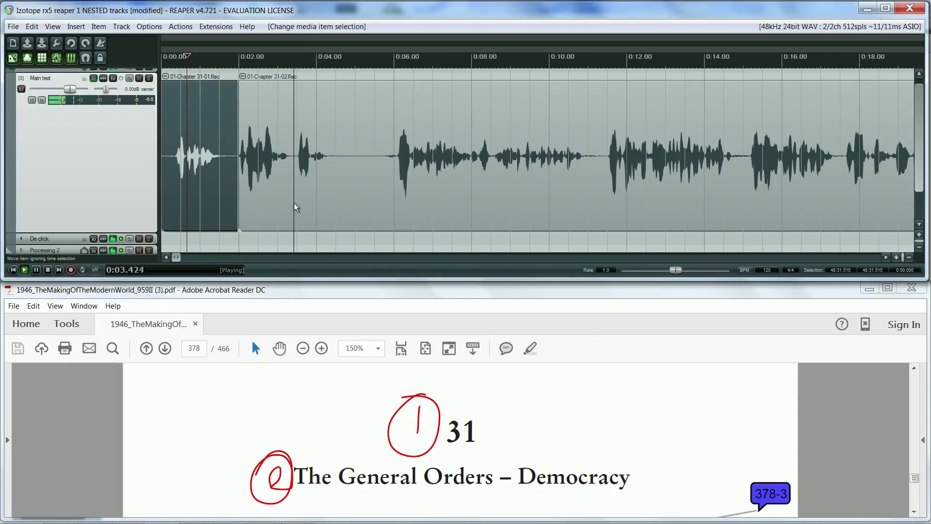
Reading along in the PDF script, cut the next retake and play back across the new join.
click(247, 368)
scroll(359, 431, down, 1)
scroll(359, 430, down, 6)
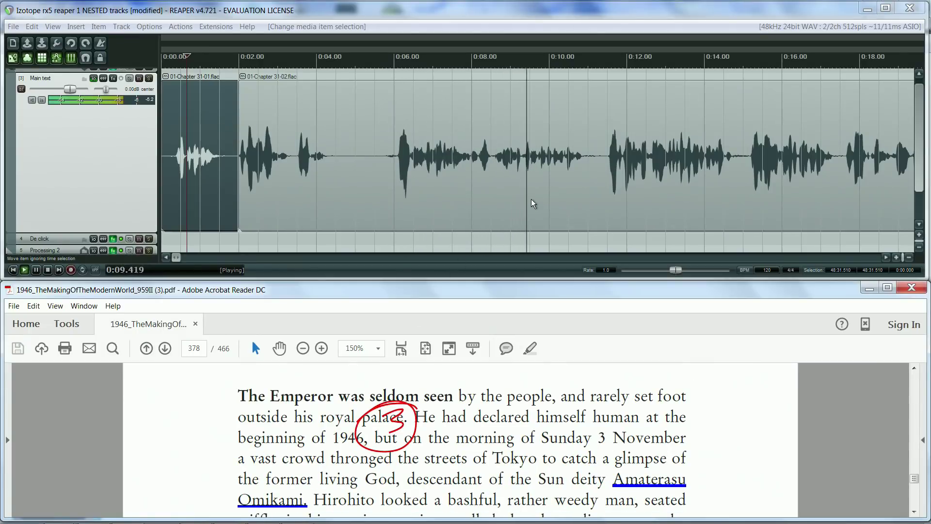
click(607, 161)
key(s)
key(Delete)
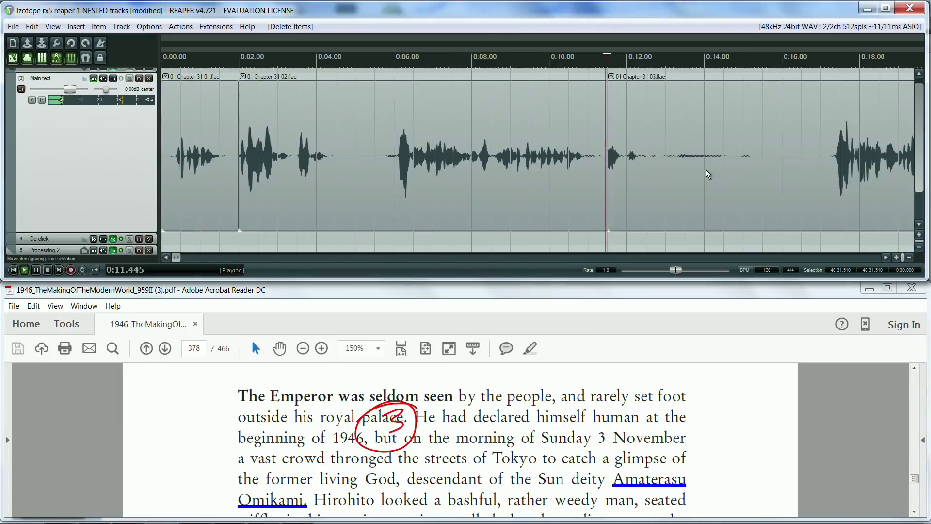
key(space)
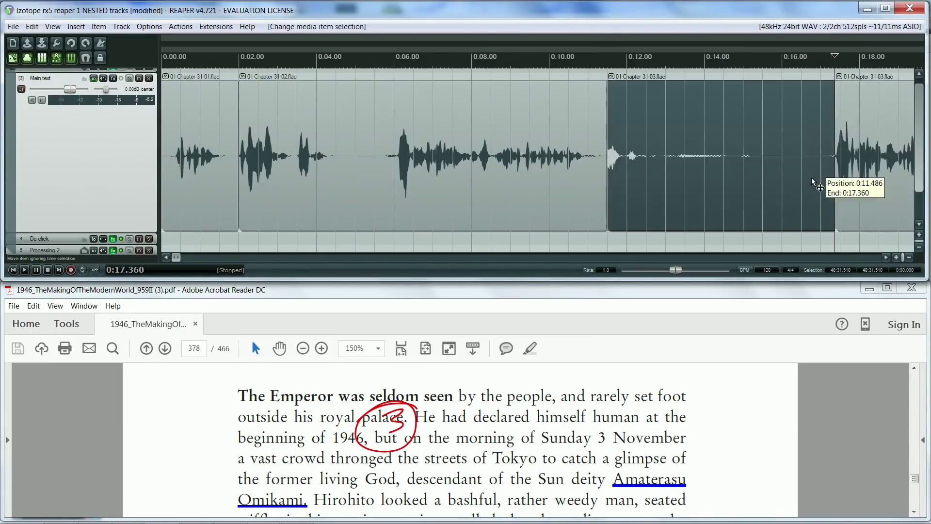
click(563, 176)
key(space)
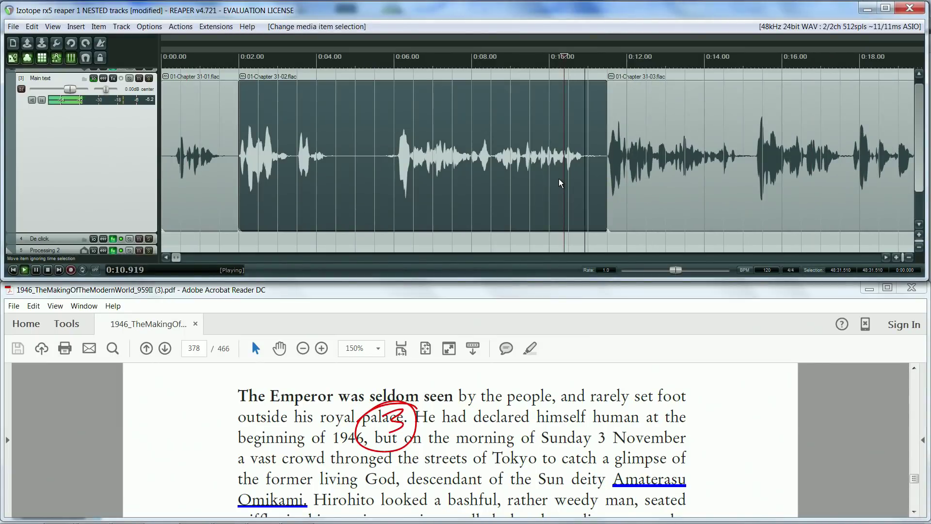
Follow the narration in the PDF manuscript and mark the current spot in the clip.
click(458, 448)
scroll(458, 447, down, 1)
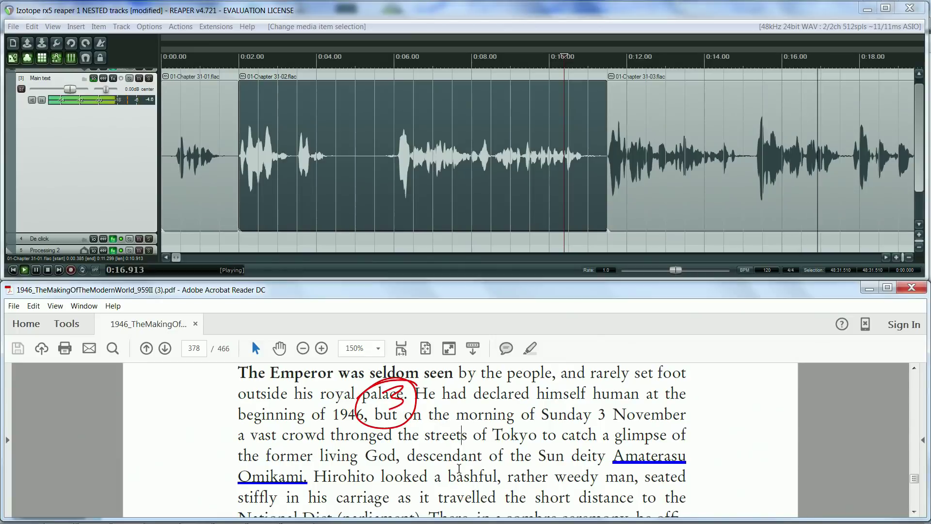
scroll(467, 456, down, 1)
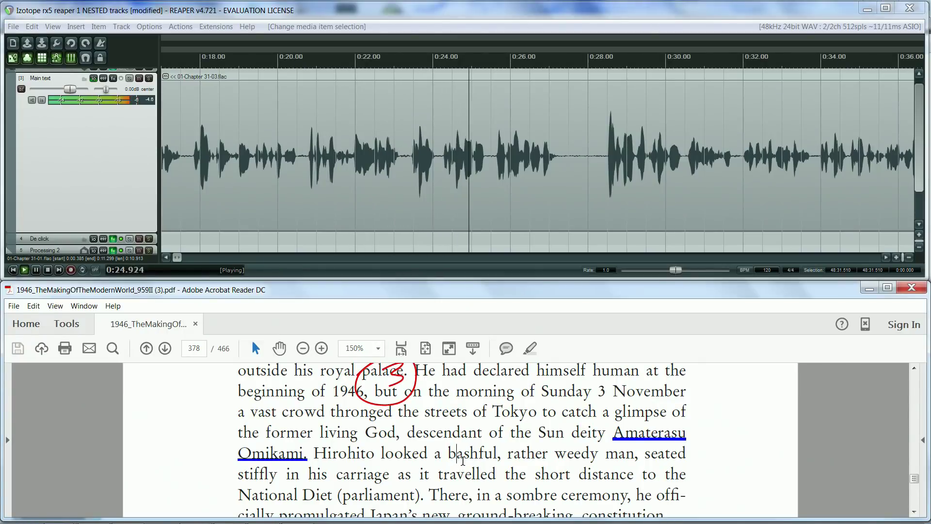
click(601, 189)
Stop playback of the chapter 31 narration.
key(space)
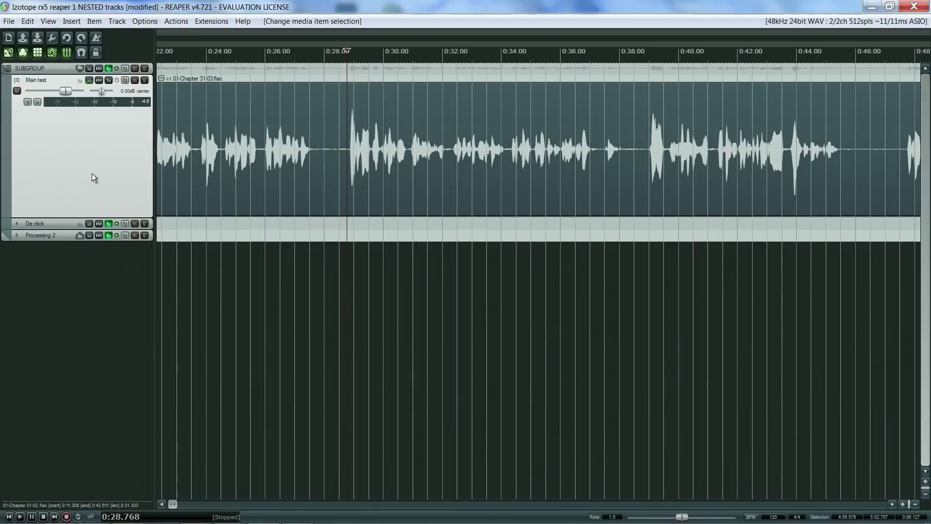
Adjust track heights and zoom out until the timeline spans 0:00 to about 4:24.
scroll(92, 174, up, 2)
scroll(91, 249, down, 2)
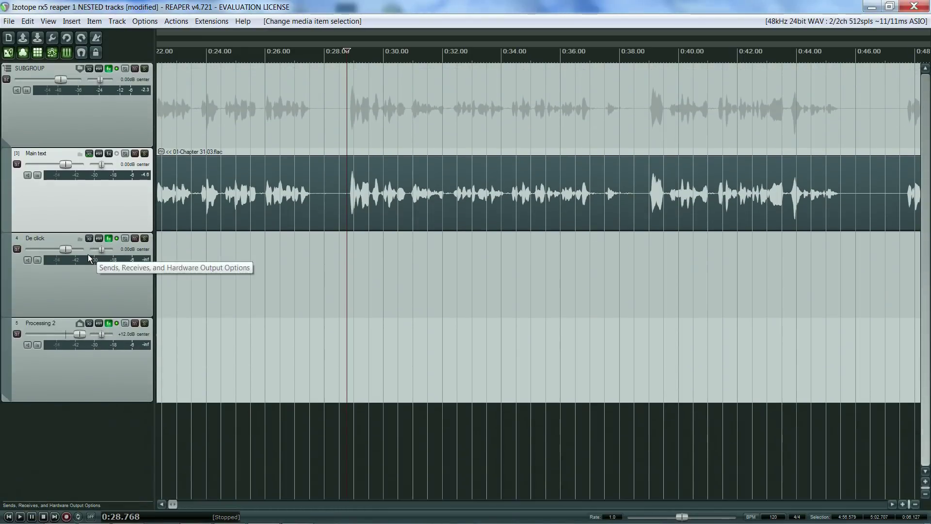
scroll(88, 258, down, 1)
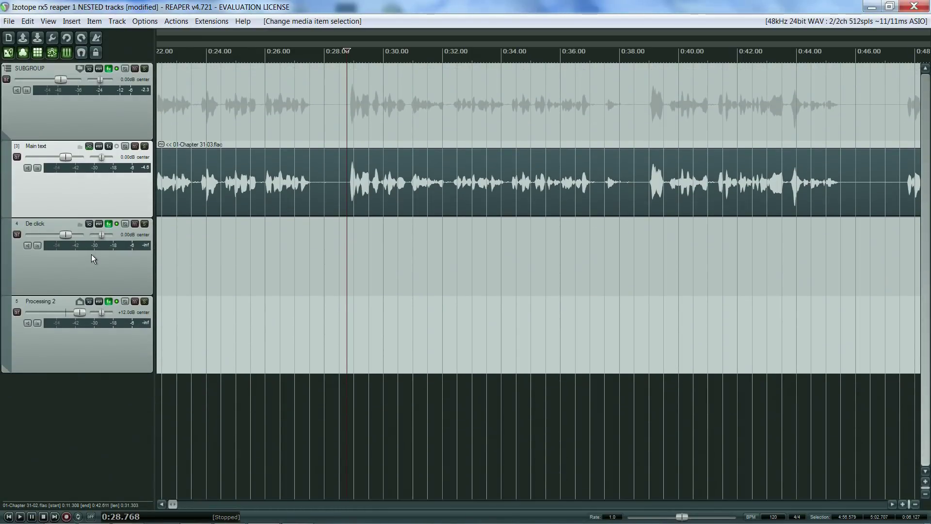
scroll(353, 282, down, 6)
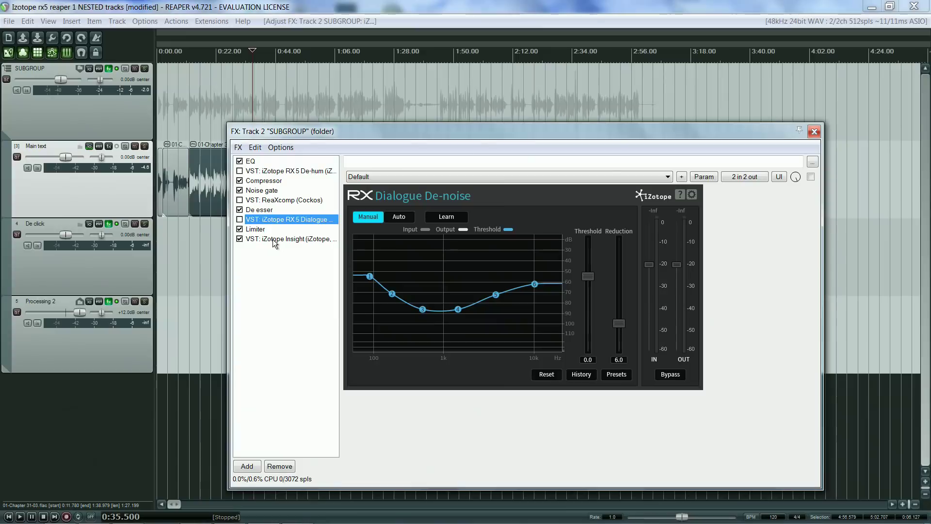
click(273, 239)
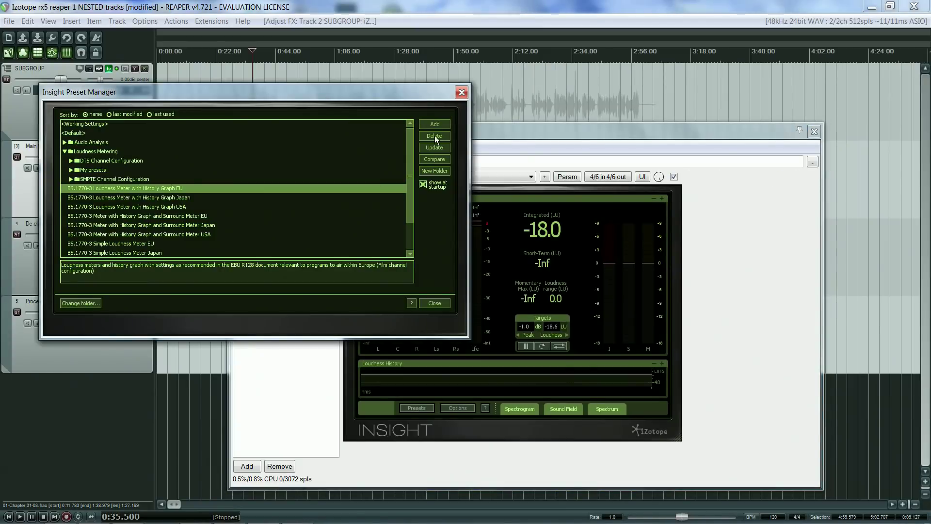
click(462, 92)
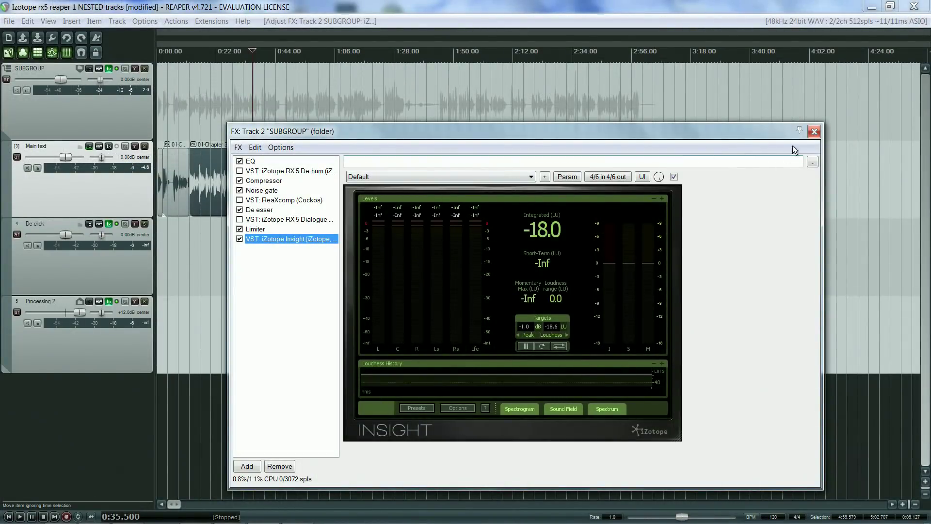
click(815, 132)
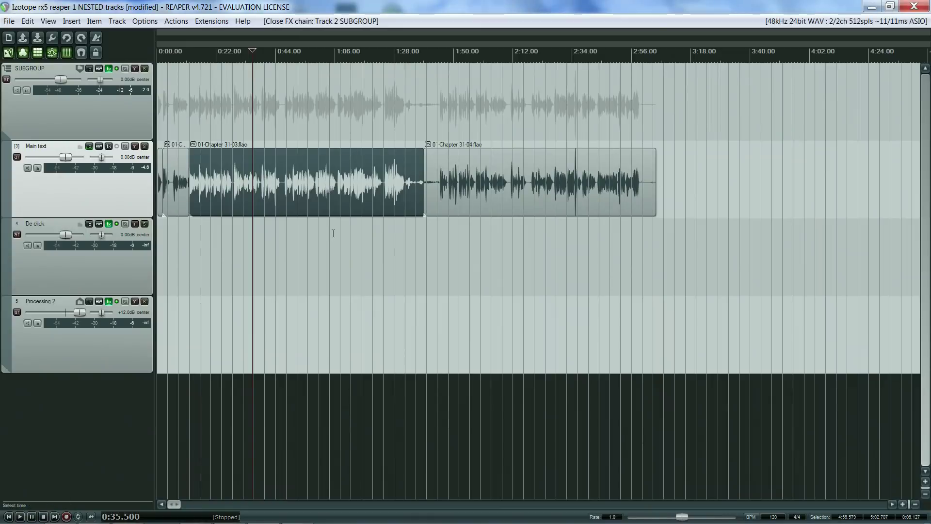
click(108, 224)
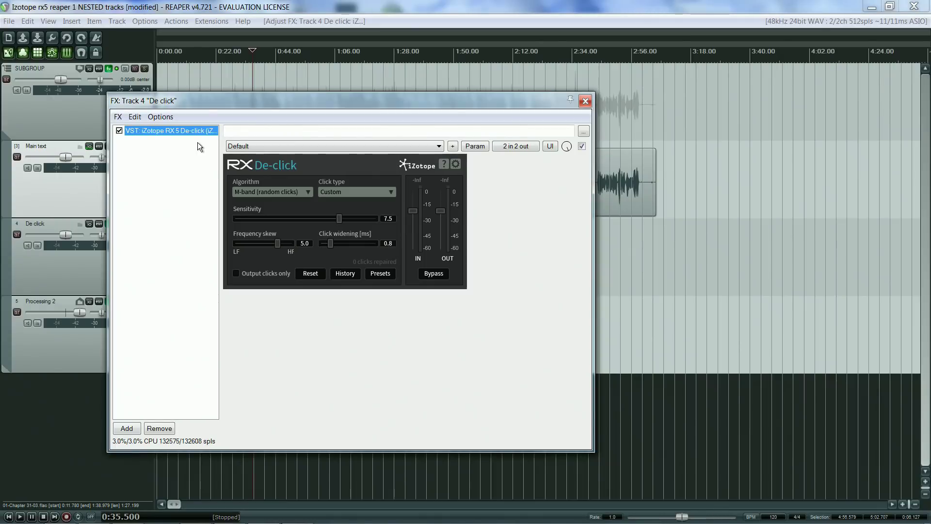
drag(225, 100, 318, 114)
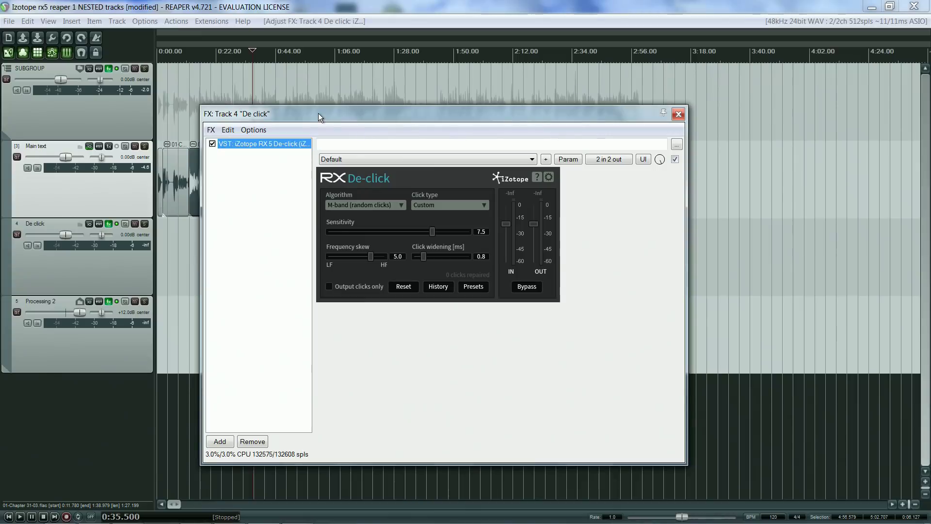
click(677, 115)
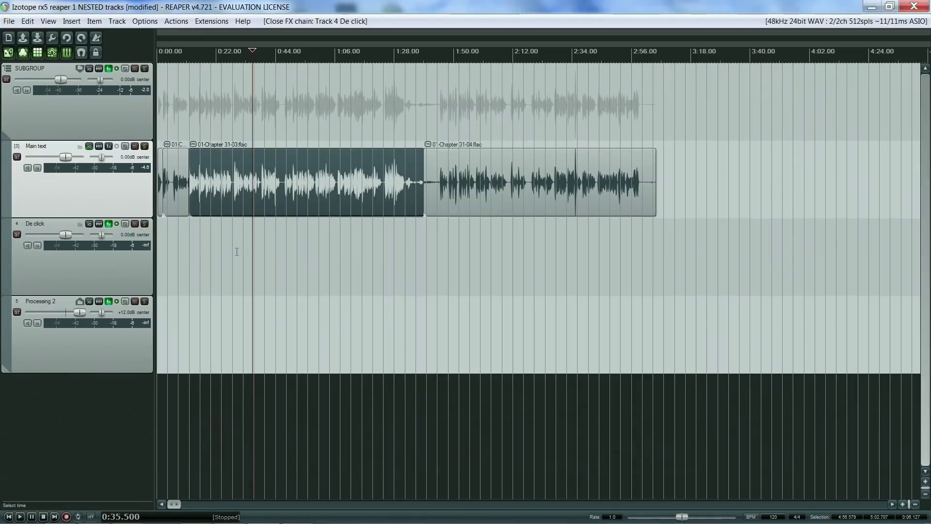
Open the Processing 2 track's FX chain and move the window right to reveal the tracks.
click(108, 299)
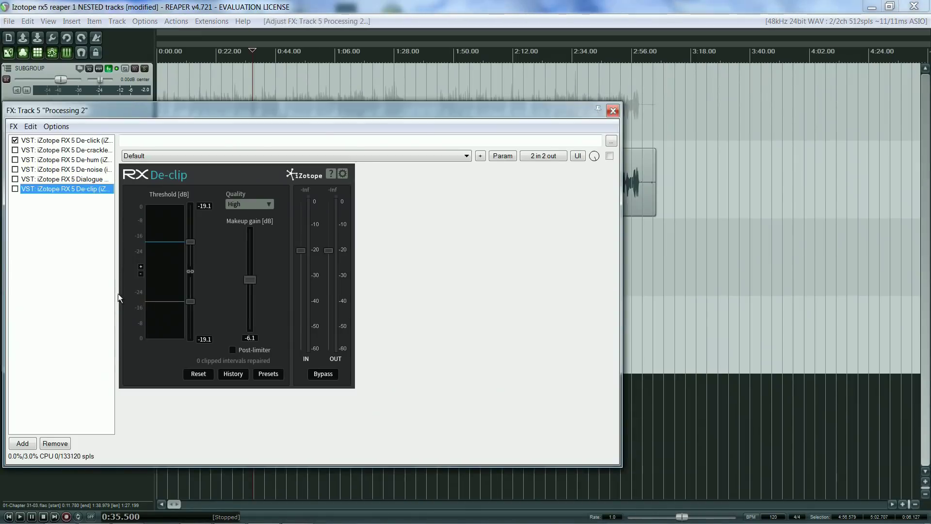
drag(217, 112, 482, 108)
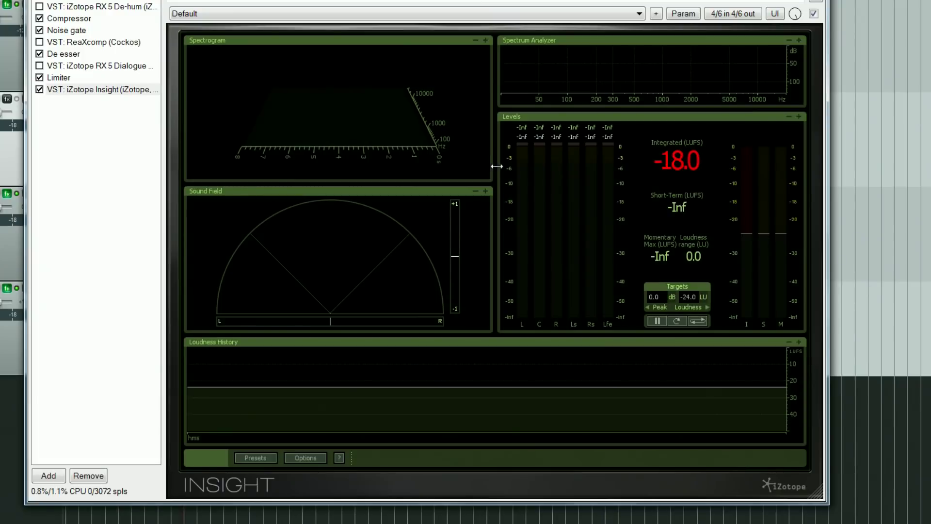
Resize Insight's Spectrogram, Sound Field, Spectrum Analyzer, Levels and Loudness History panels.
drag(490, 167, 498, 185)
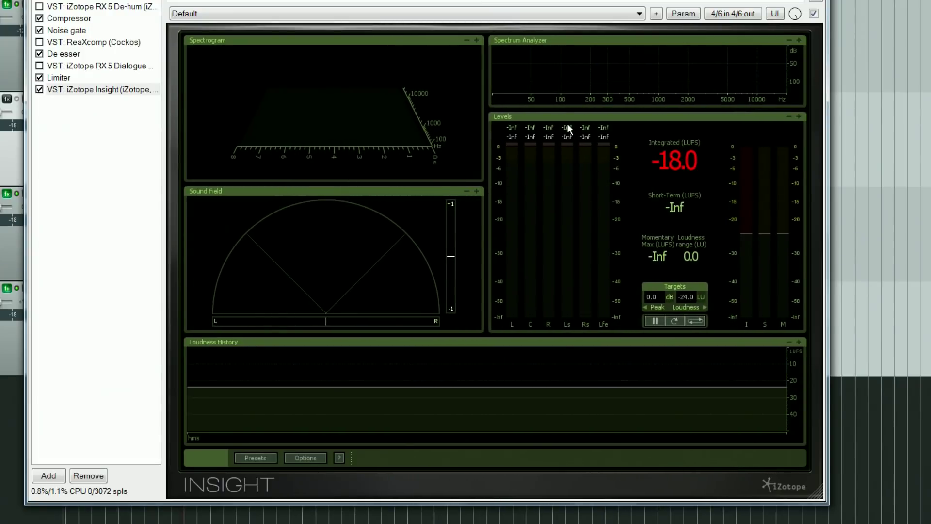
drag(624, 110, 635, 178)
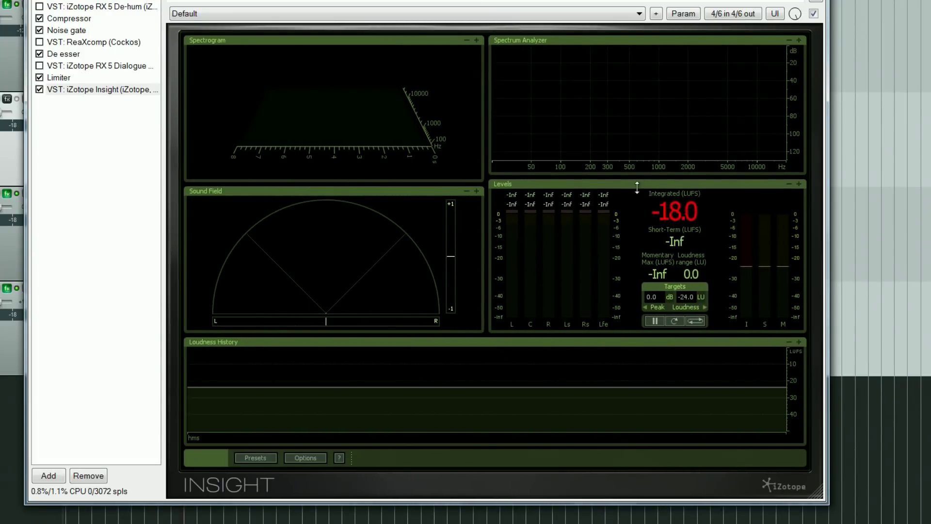
drag(514, 335, 536, 329)
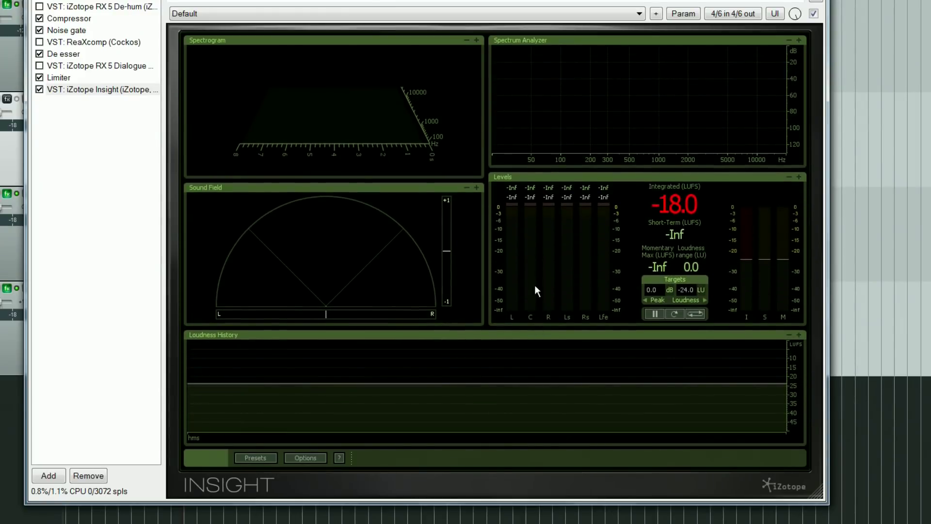
Minimize the Sound Field, Spectrogram, Spectrum Analyzer and Loudness History panels, leaving only Levels.
click(466, 188)
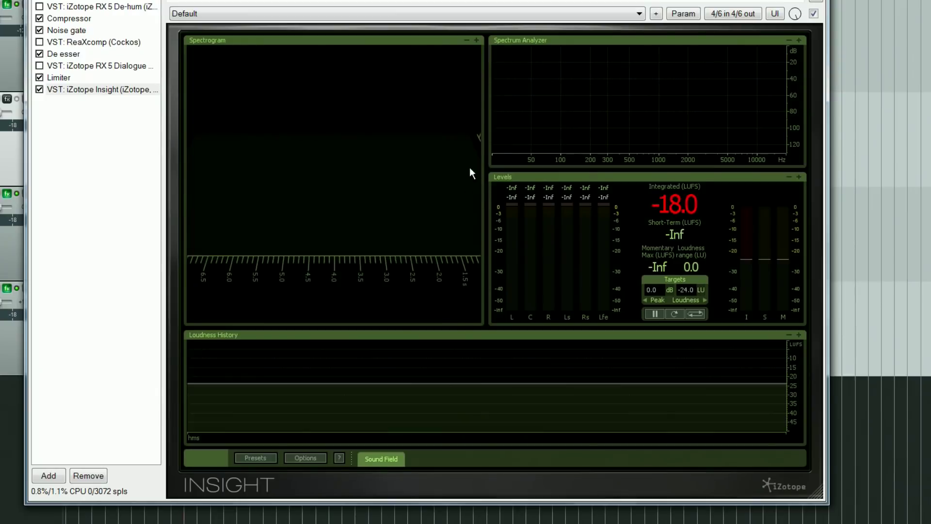
click(467, 40)
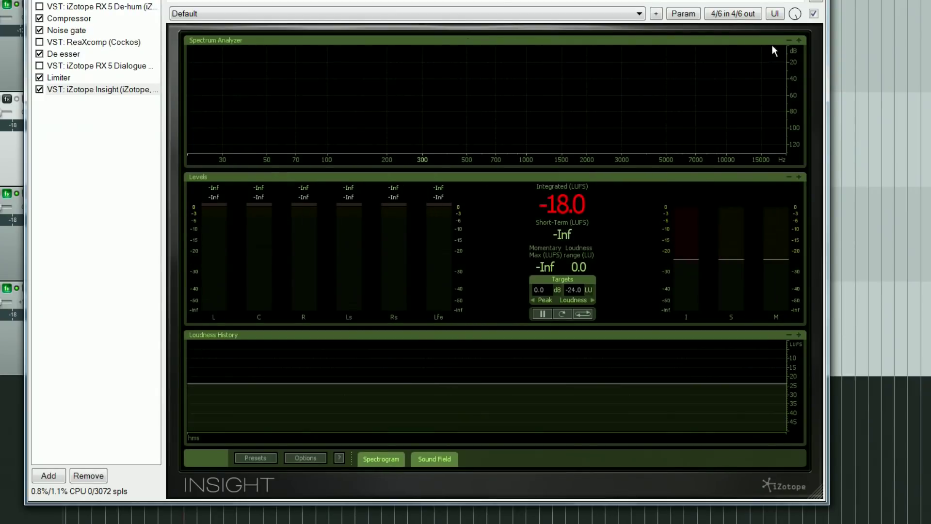
click(789, 40)
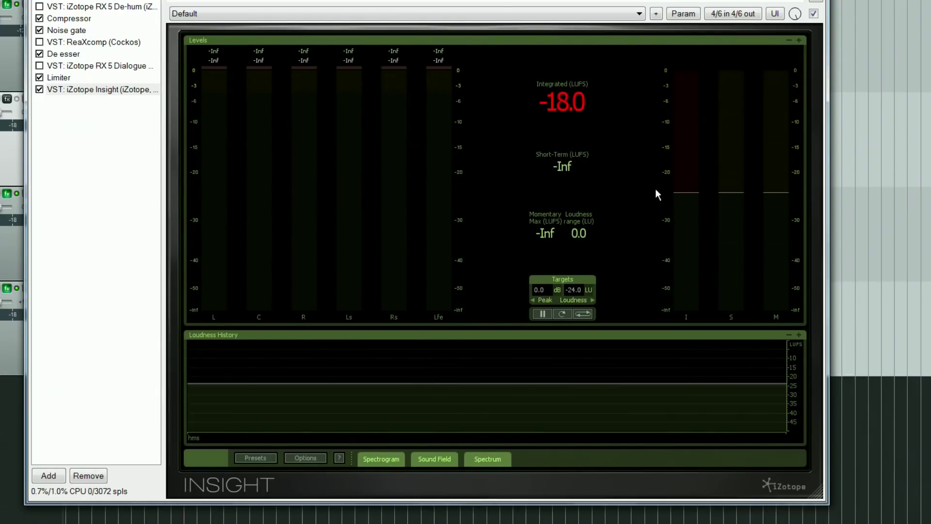
click(789, 335)
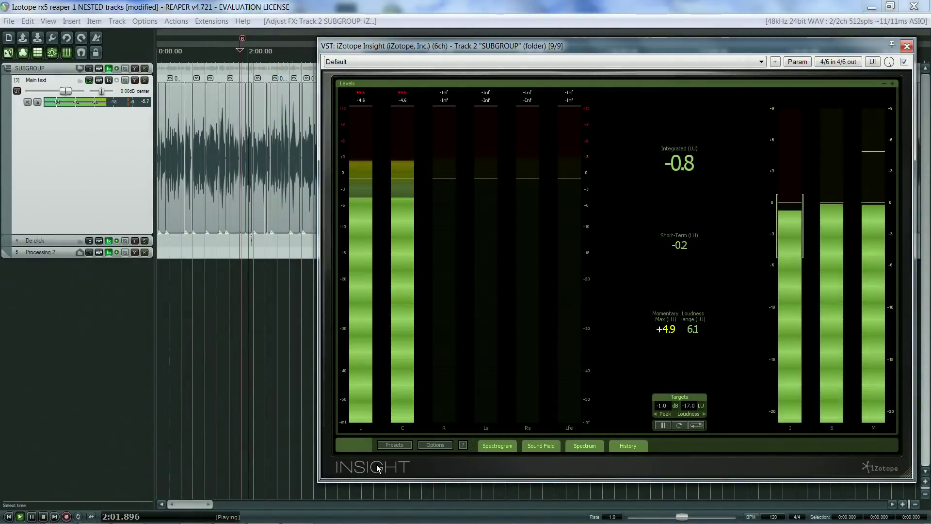
In Insight Options, try Peak+RMS meters, then settle on K-System mode.
click(430, 447)
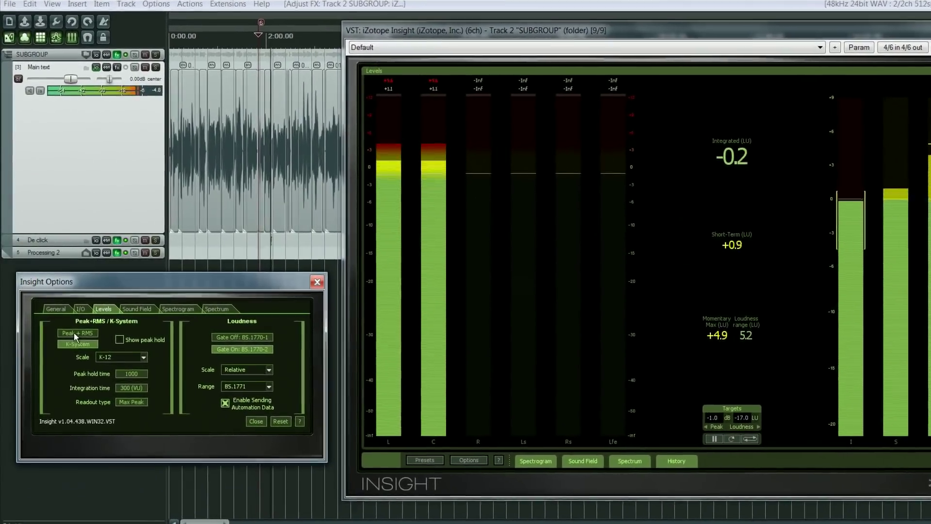
click(74, 331)
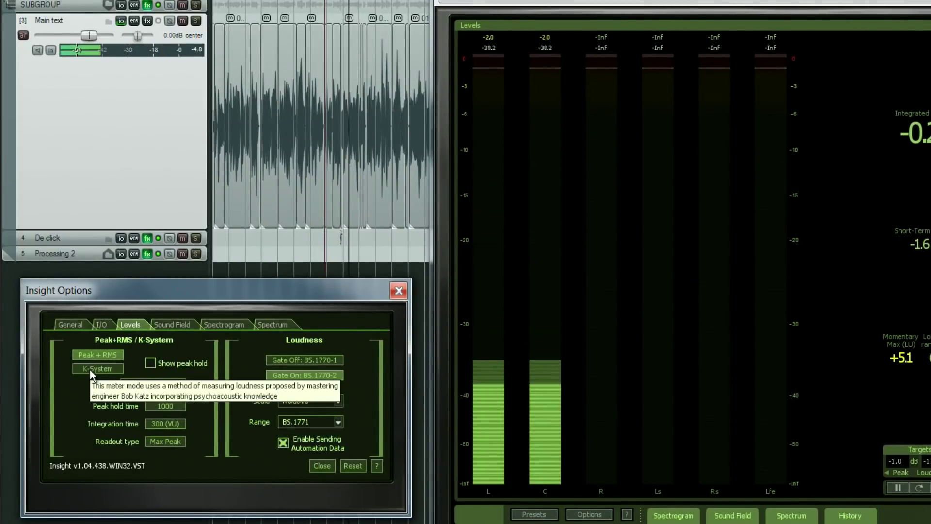
click(89, 369)
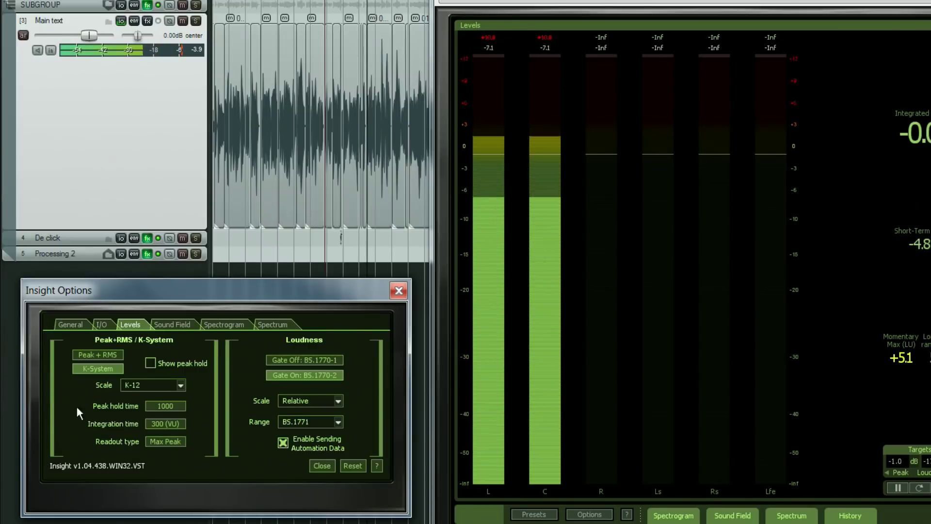
click(155, 380)
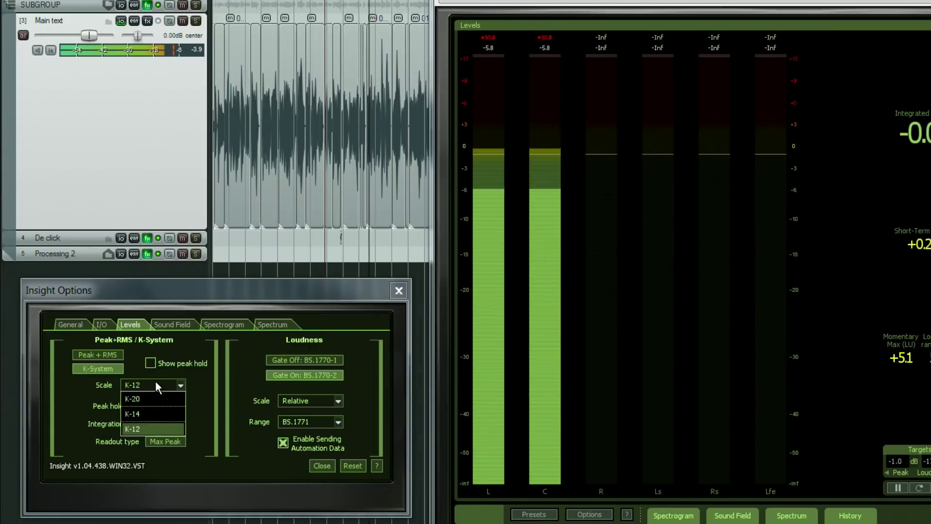
click(145, 410)
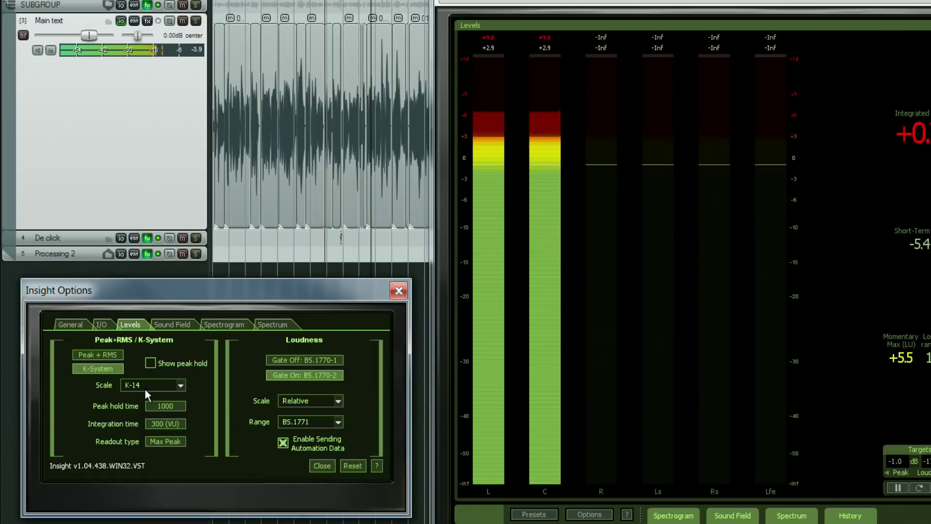
click(144, 384)
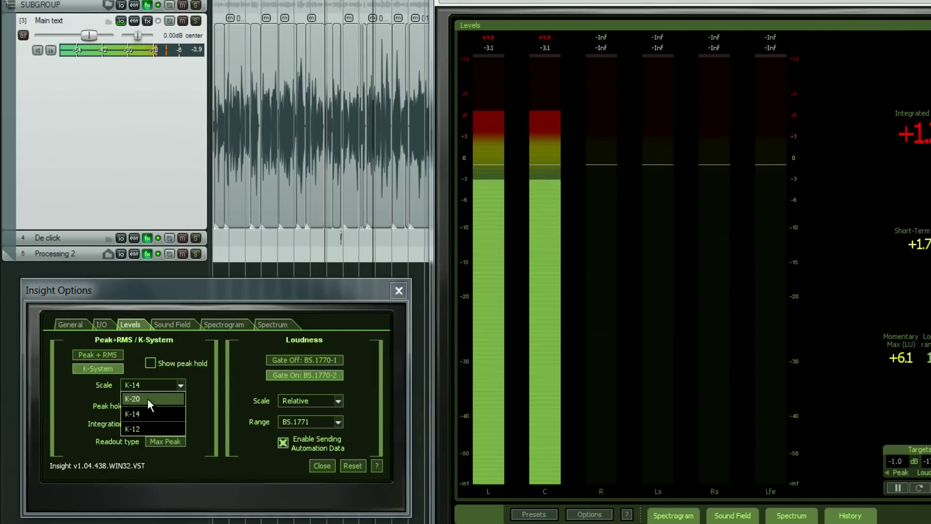
click(147, 398)
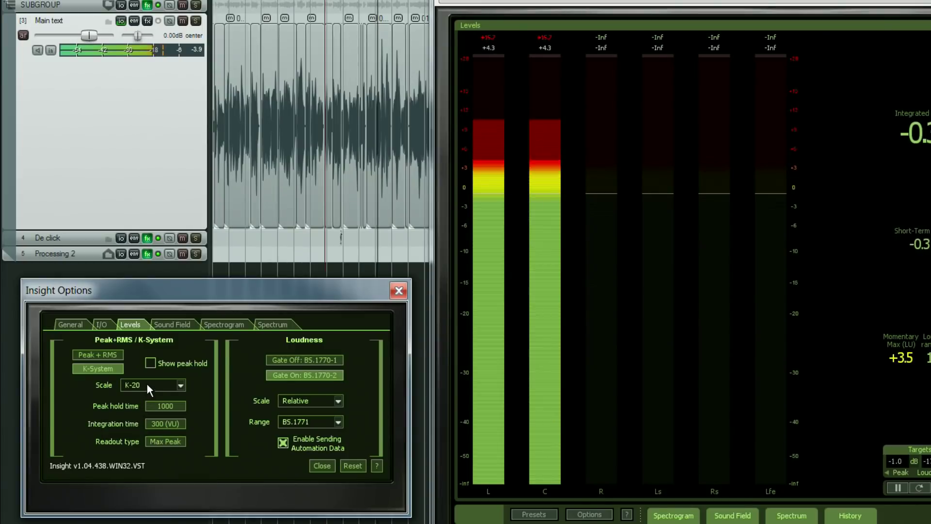
click(147, 384)
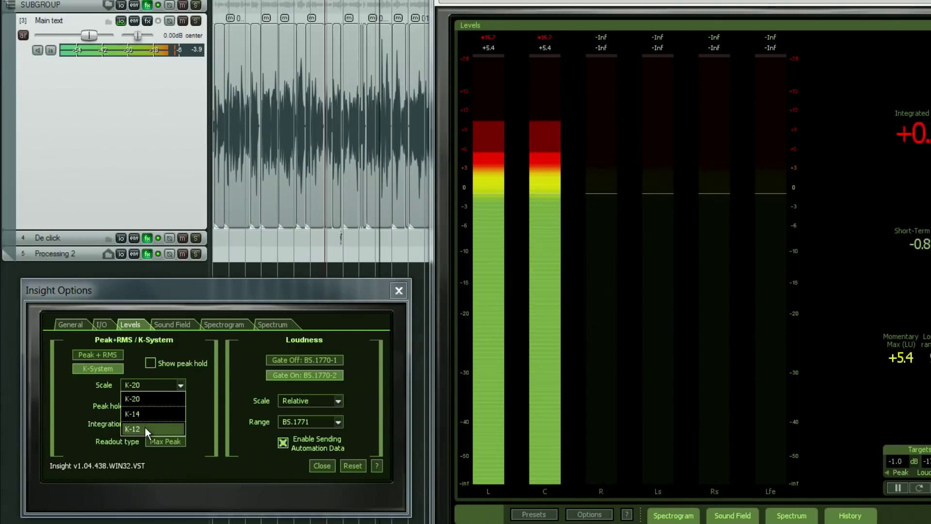
click(145, 426)
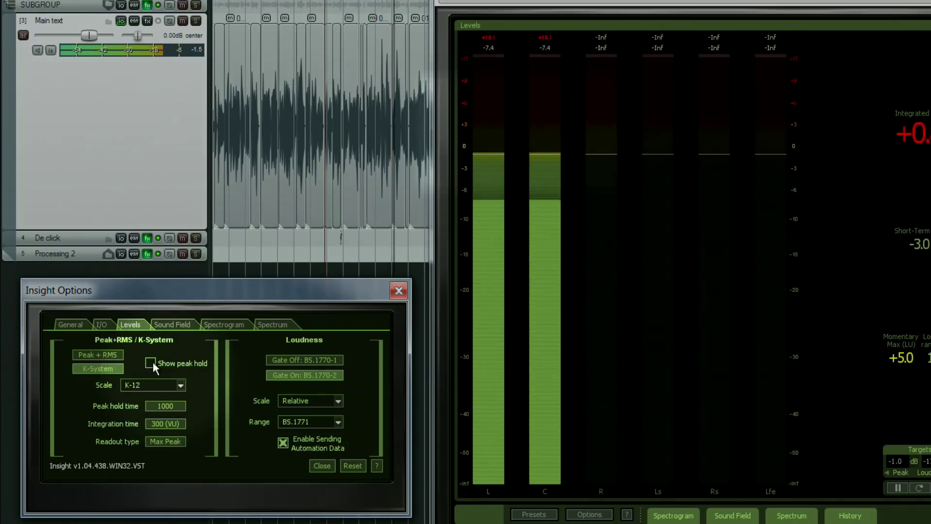
Turn on Show peak hold, set the peak target to -3.0 dB, and reset the held peak readout.
click(150, 362)
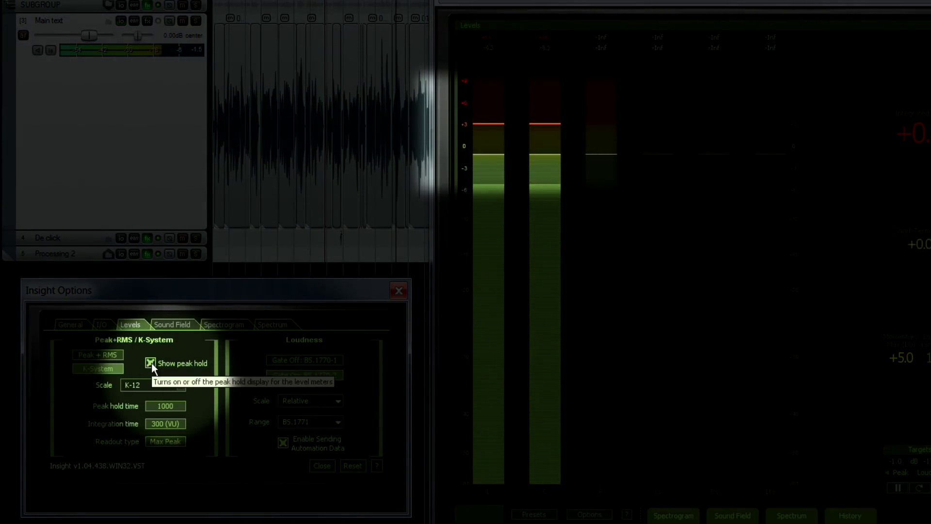
click(151, 363)
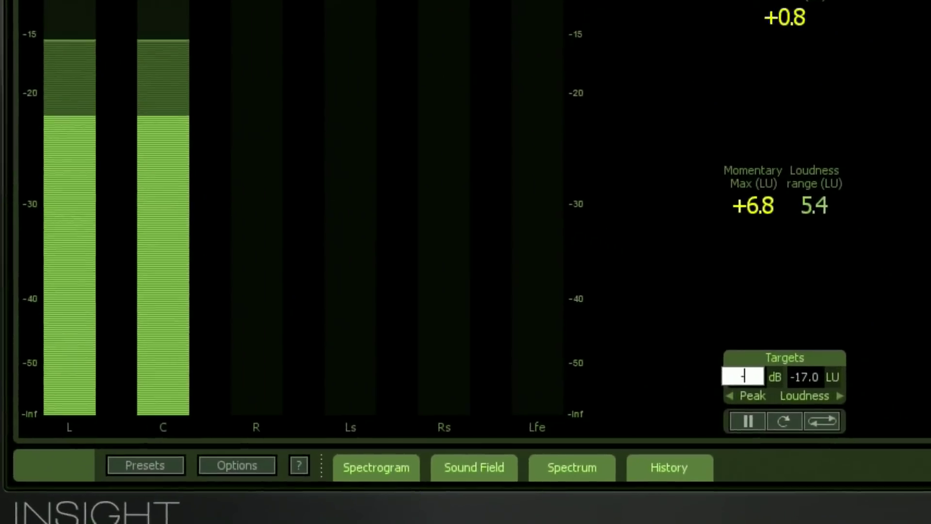
text(3.)
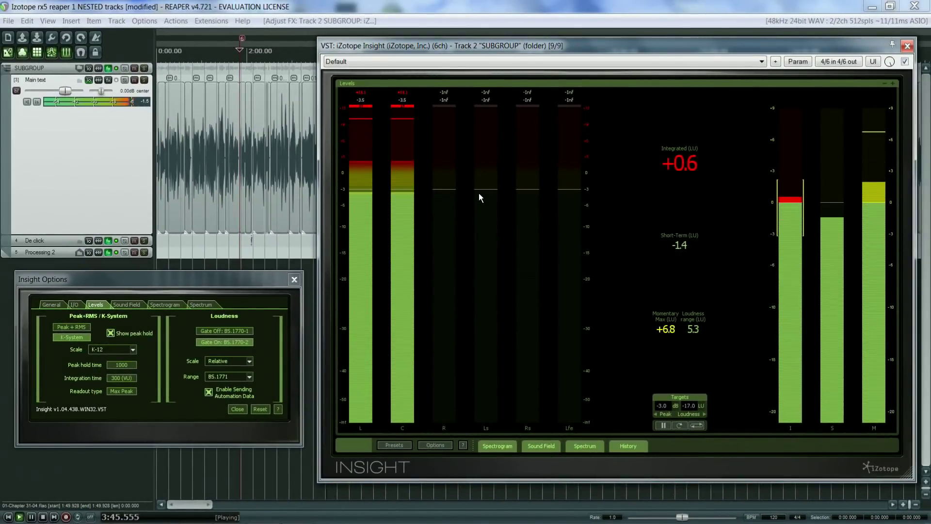
click(405, 106)
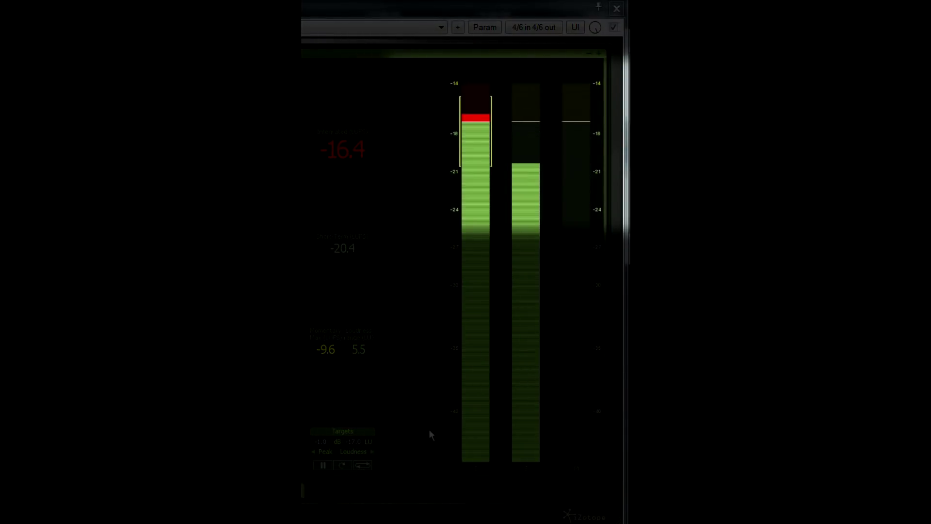
Switch Insight's Loudness Scale to Relative and drag the loudness target to -16.2 LU.
drag(353, 446, 356, 494)
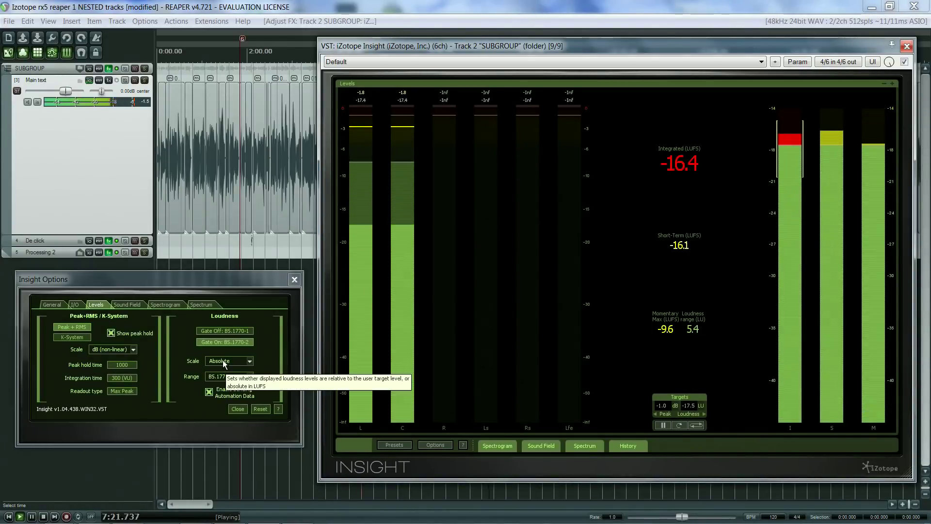
click(227, 361)
click(218, 384)
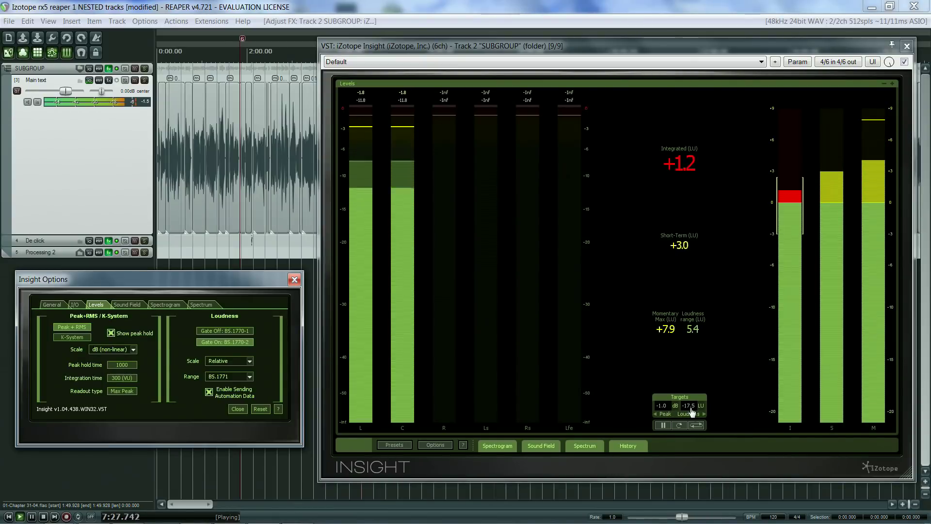
mouse_move(693, 412)
mouse_down()
mouse_move(690, 420)
mouse_move(698, 410)
mouse_up()
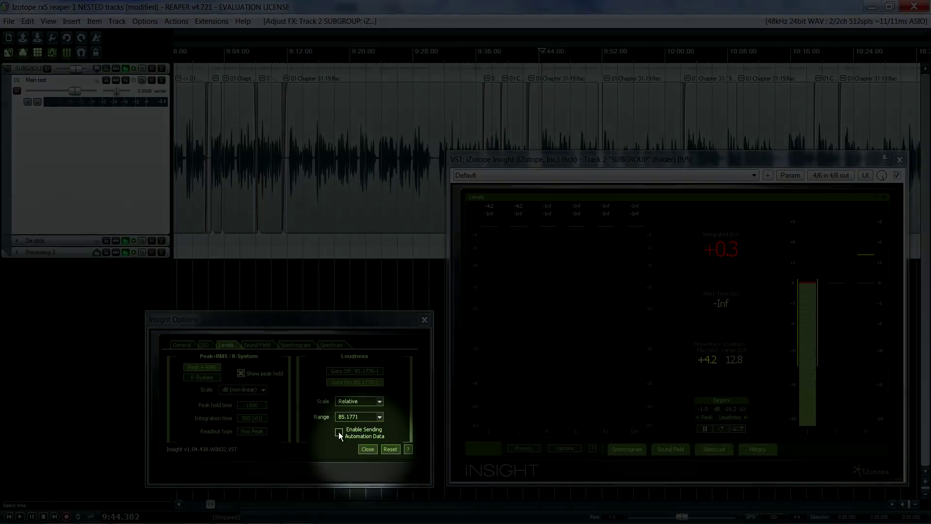
Tick Enable Sending Automation Data in Insight Options.
click(339, 432)
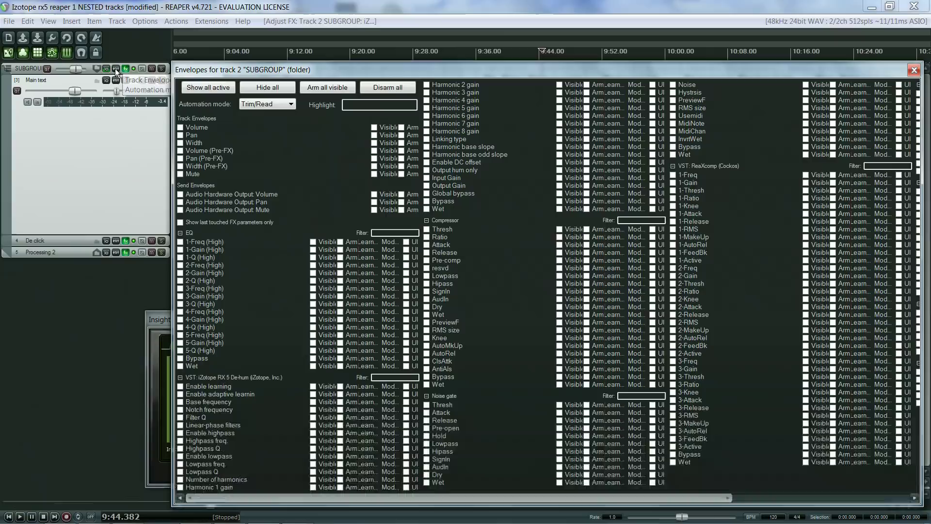
Add an iZotope Insight Loudness Overflow envelope lane to the SUBGROUP folder track.
click(115, 68)
drag(619, 500, 850, 500)
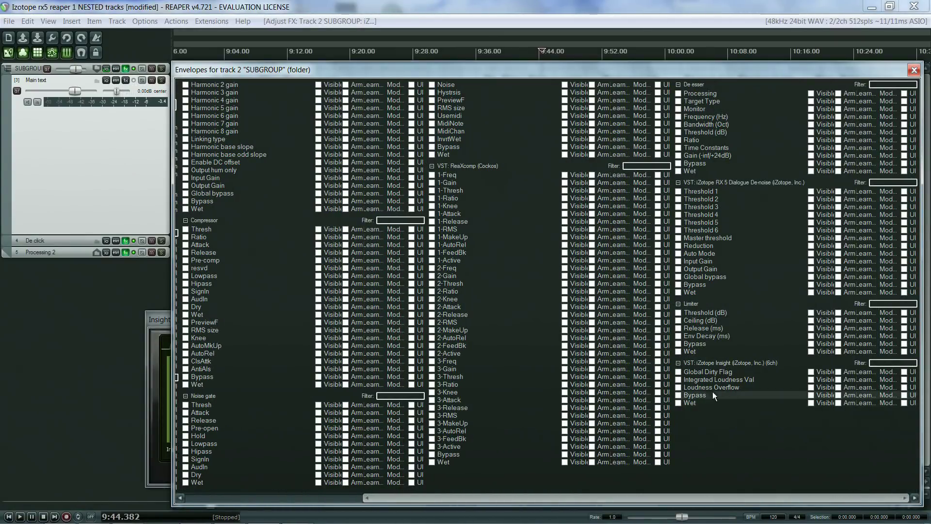
click(678, 388)
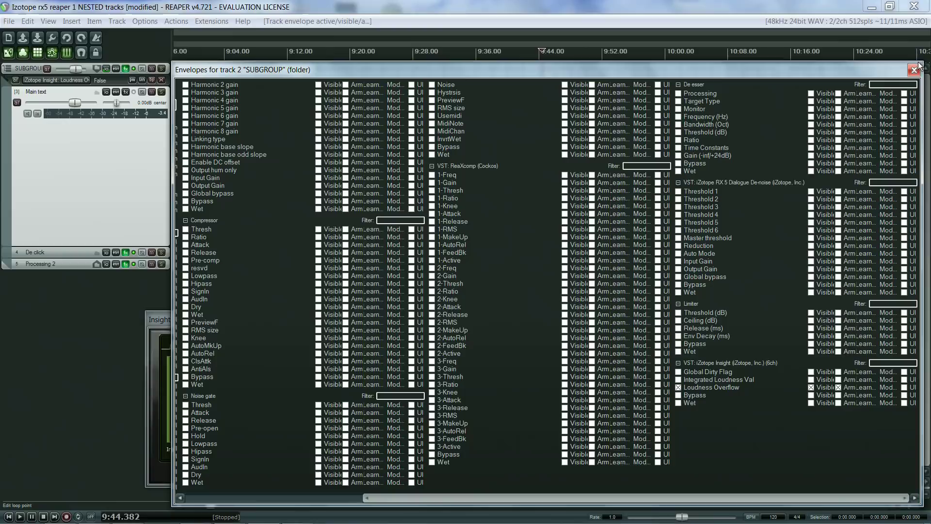
click(913, 70)
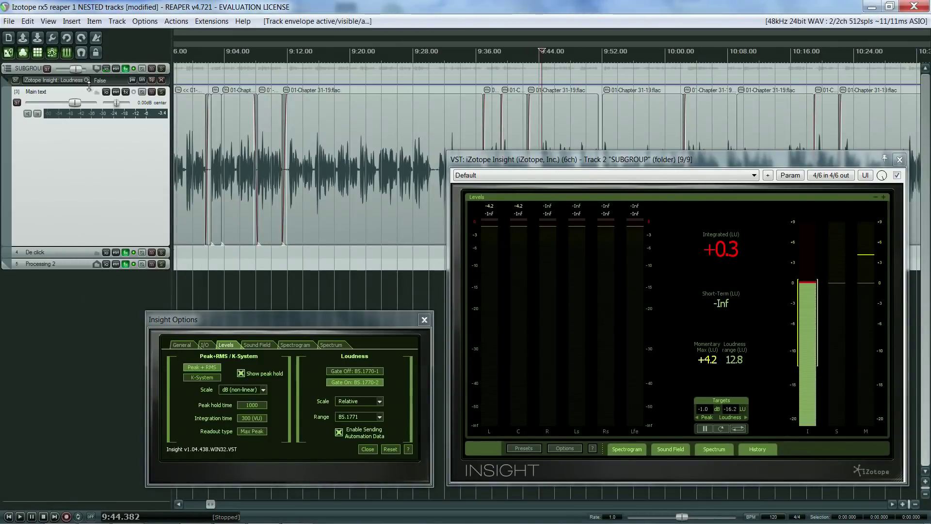
Enlarge the Loudness Overflow lane, switch the track to Write automation mode, and start playback.
drag(87, 85, 94, 149)
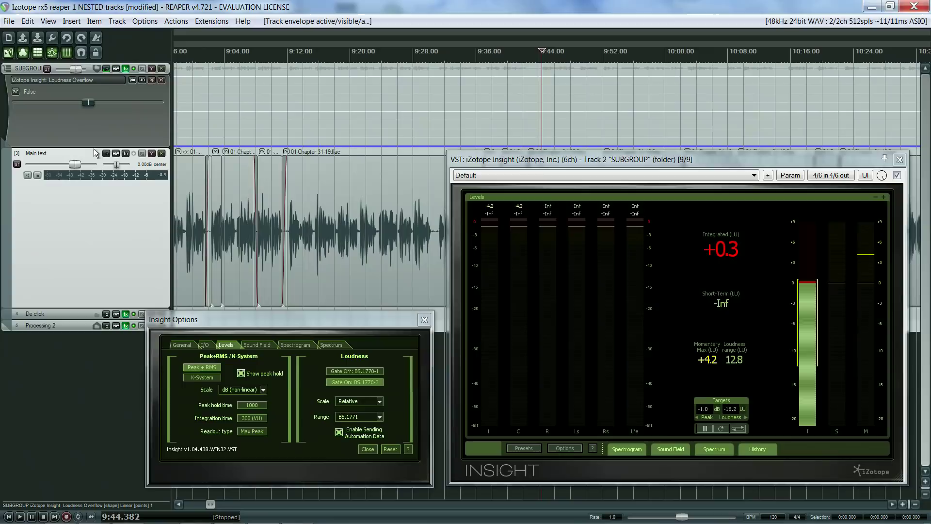
right_click(42, 80)
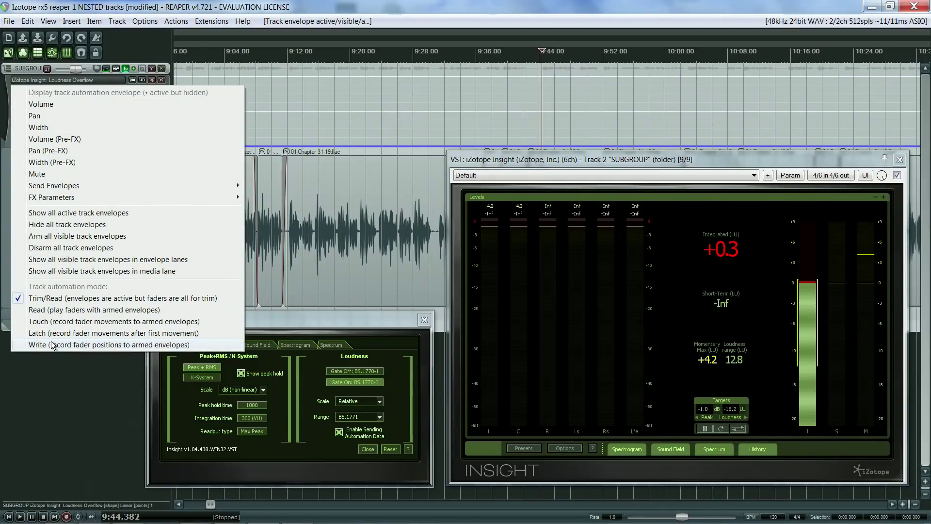
click(51, 344)
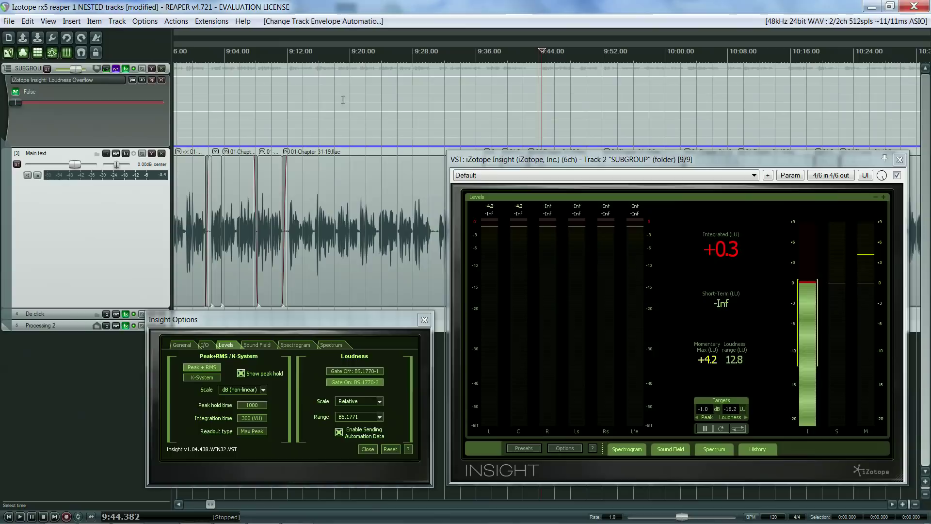
key(space)
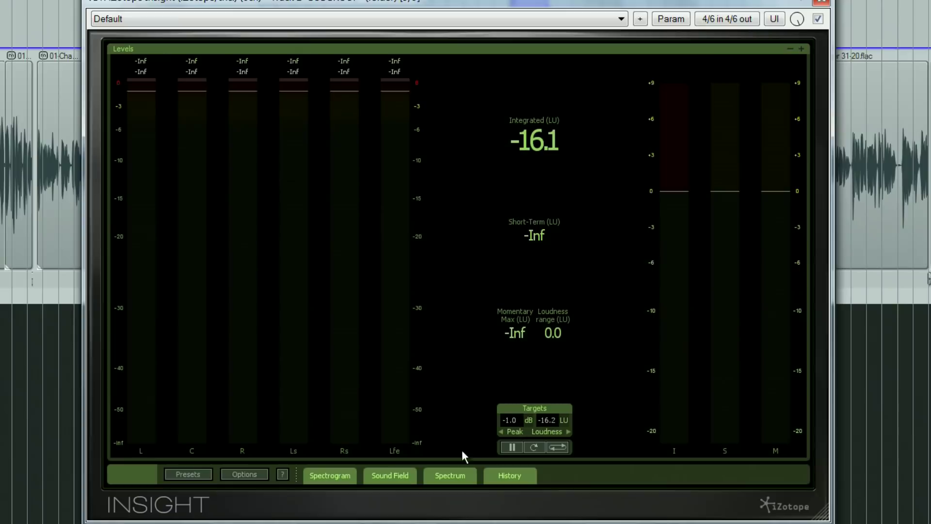
Restore Insight's Loudness History display and play the audiobook to watch the meters respond.
click(501, 473)
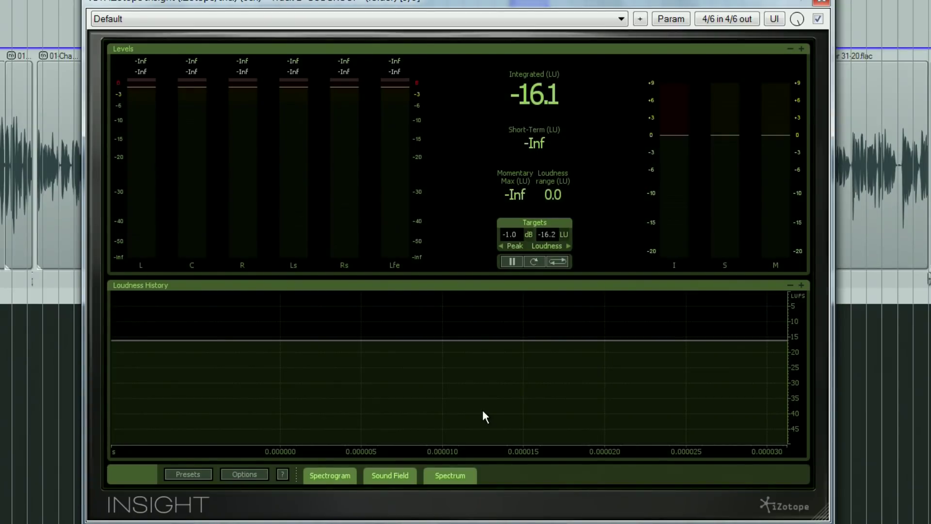
key(space)
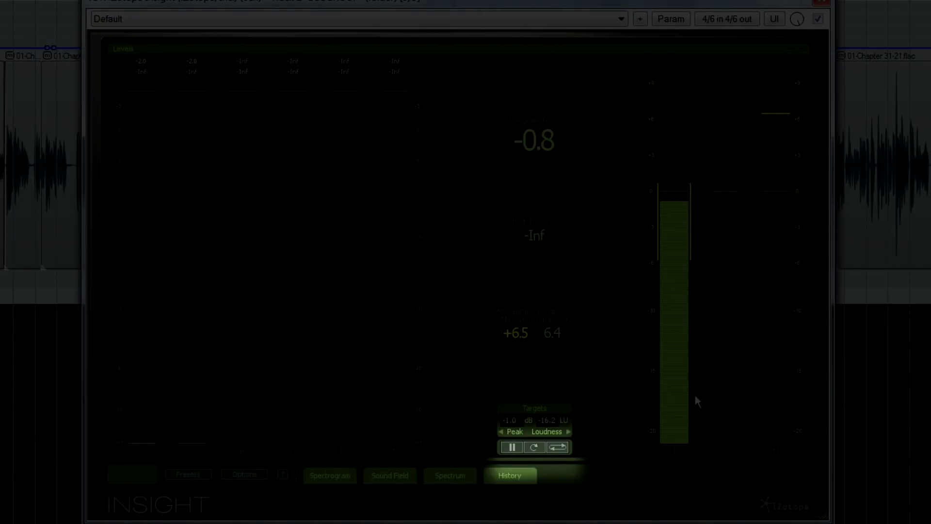
Set Insight's hold button so loudness values freeze on stop, then test by stopping and restarting playback.
click(557, 447)
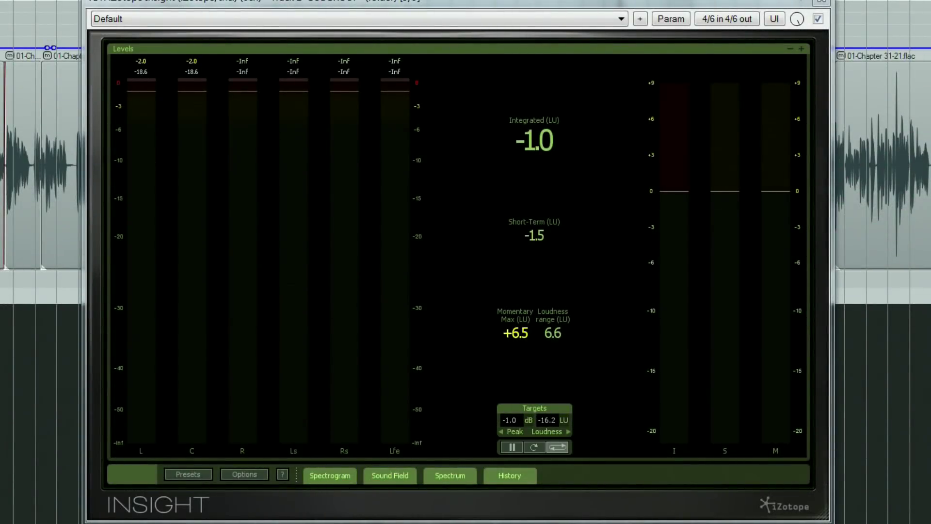
click(561, 449)
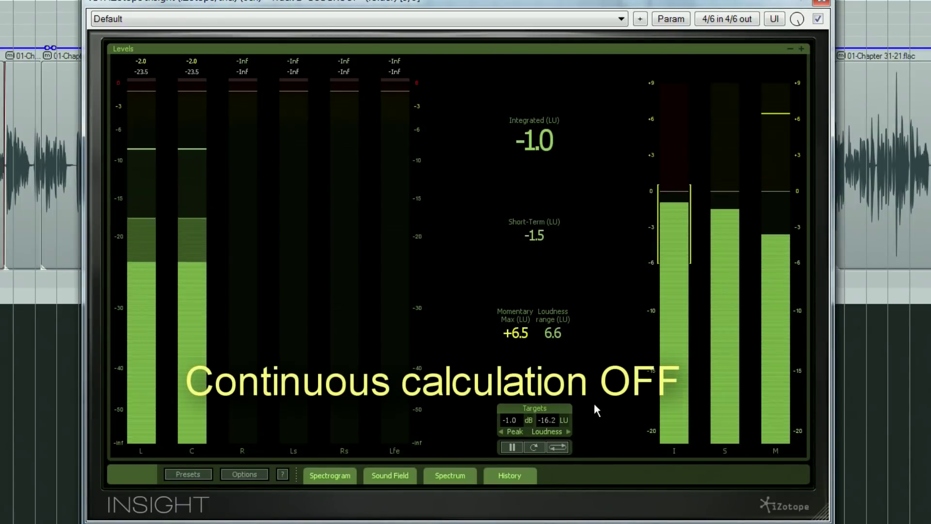
key(space)
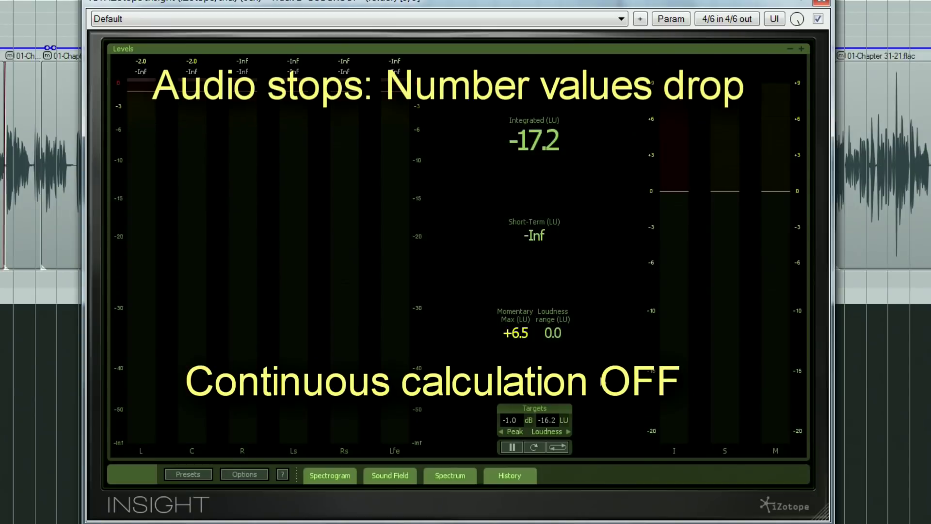
key(space)
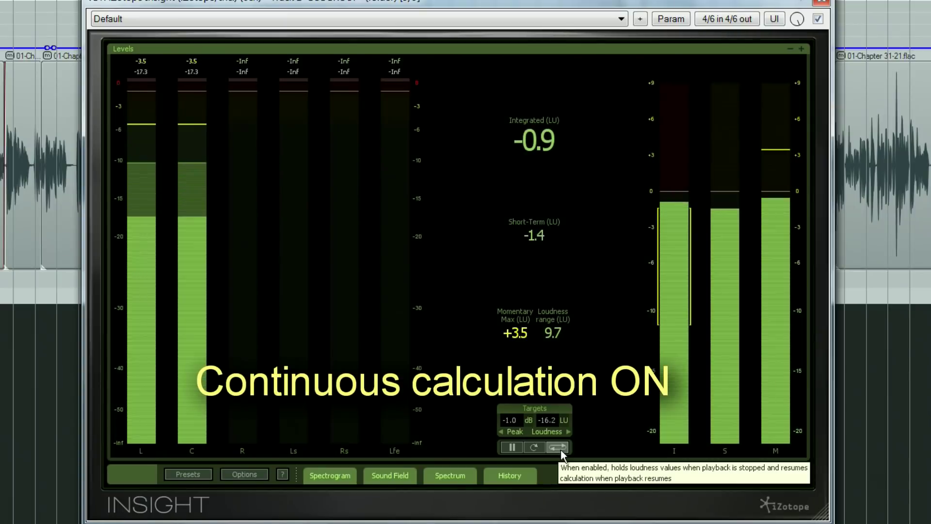
key(space)
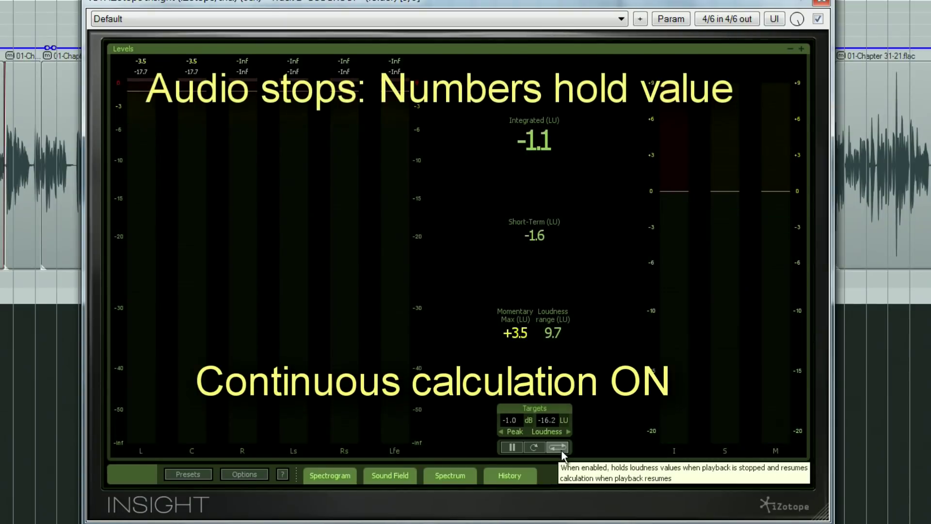
key(space)
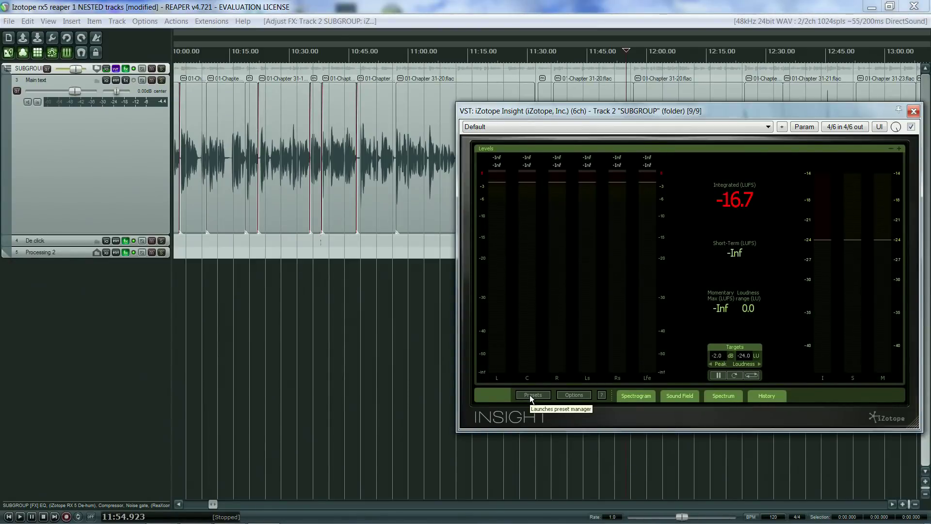
In Insight's Preset Manager, try the Console Video Game, BS.1770-3 USA, iTunes and Podcast presets.
click(530, 395)
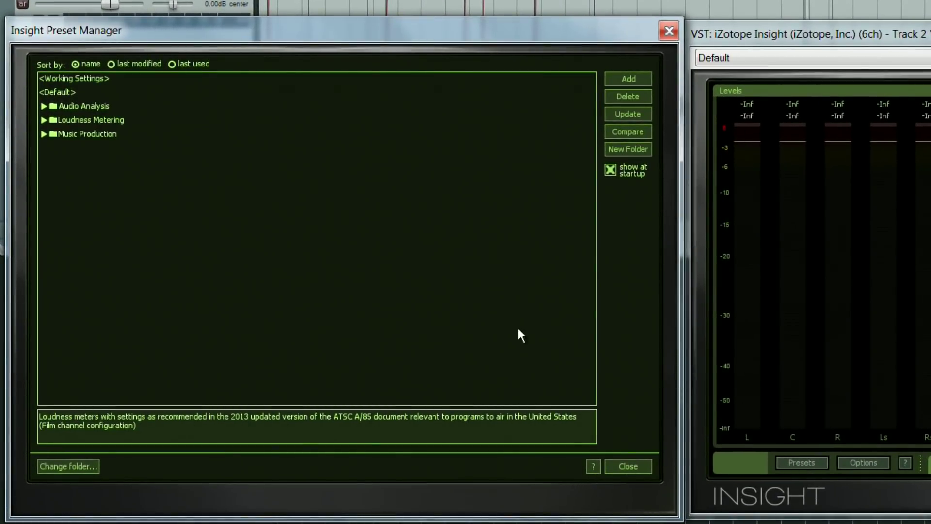
click(41, 117)
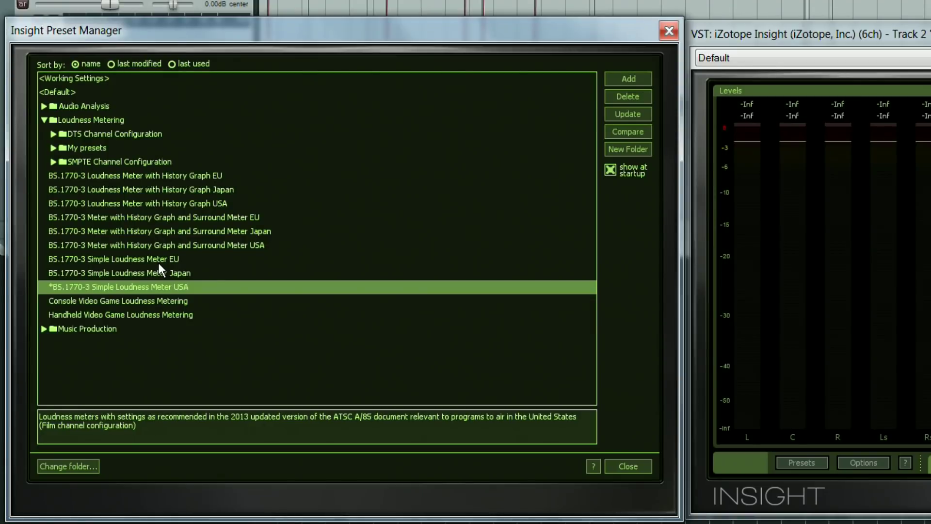
click(129, 299)
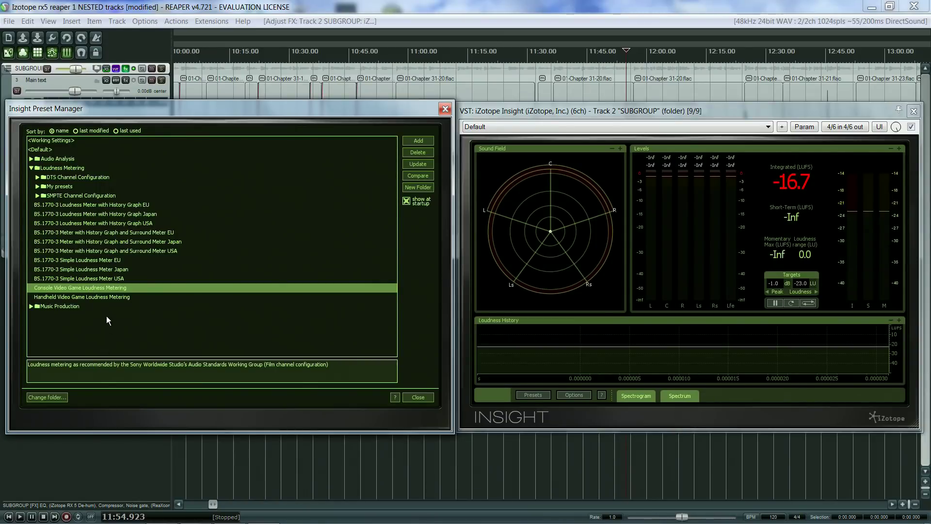
click(103, 279)
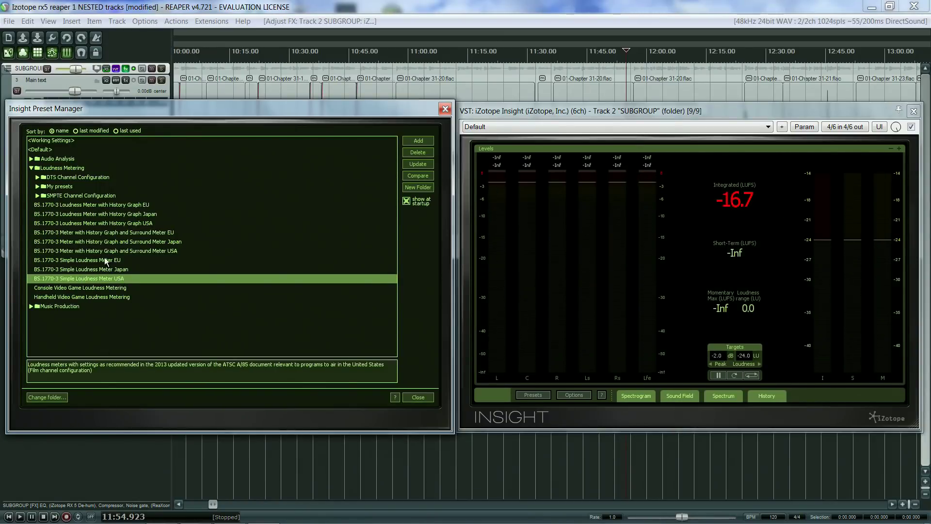
click(36, 186)
click(49, 196)
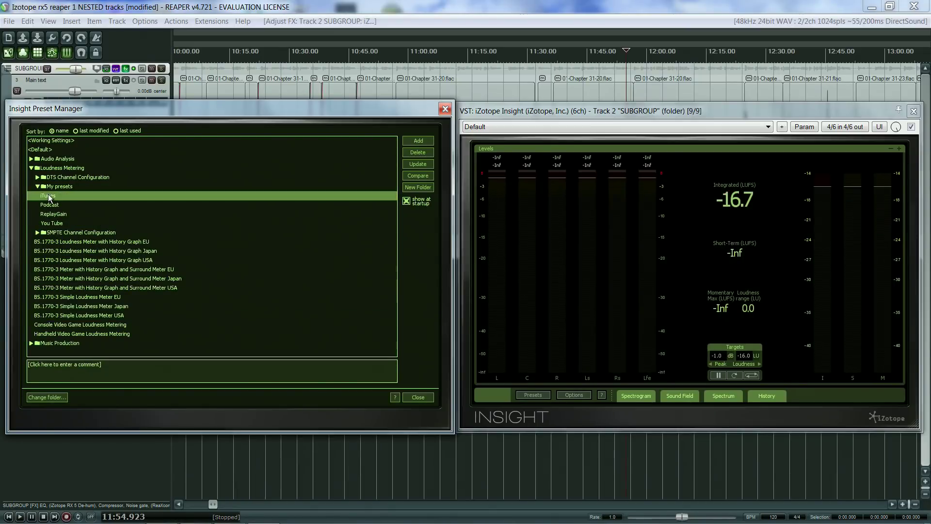
click(52, 207)
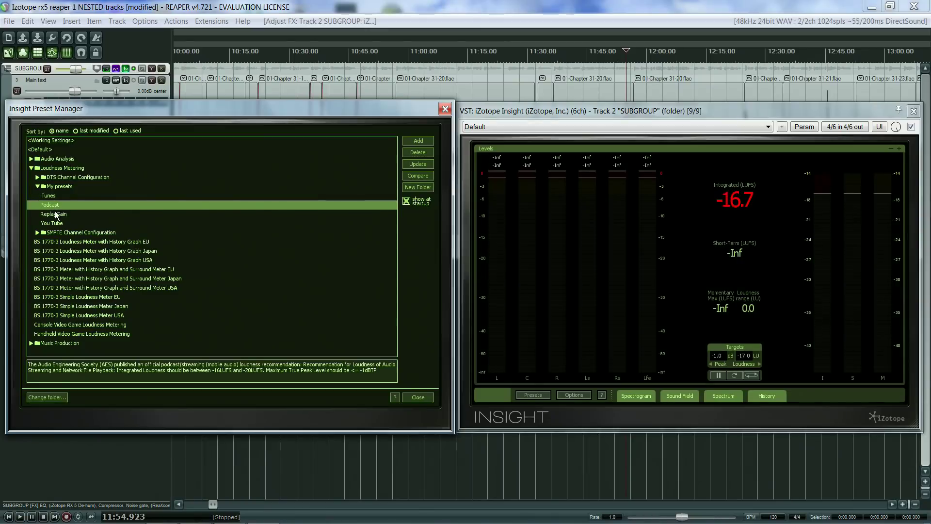
Load the ReplayGain preset, then shrink Insight beside the tracks and scroll to the Integrated LUFS readout.
double_click(55, 215)
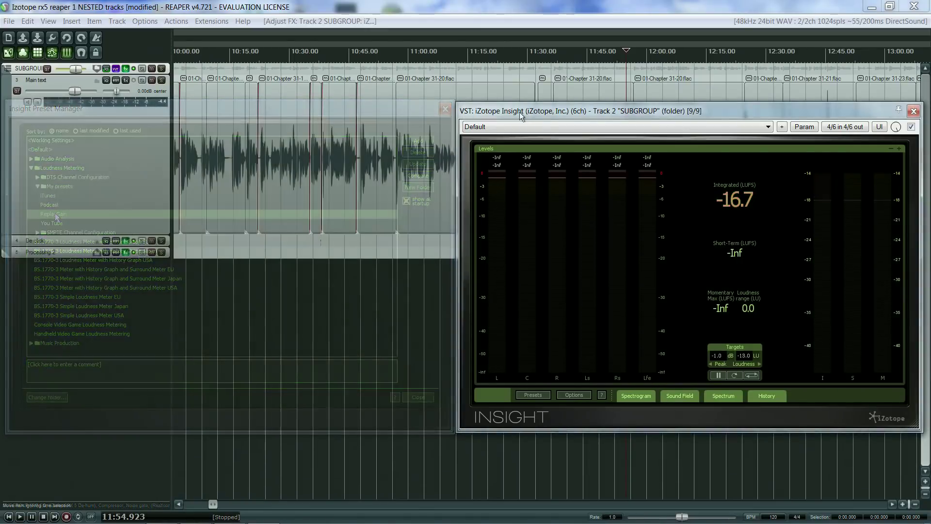
drag(532, 115, 122, 80)
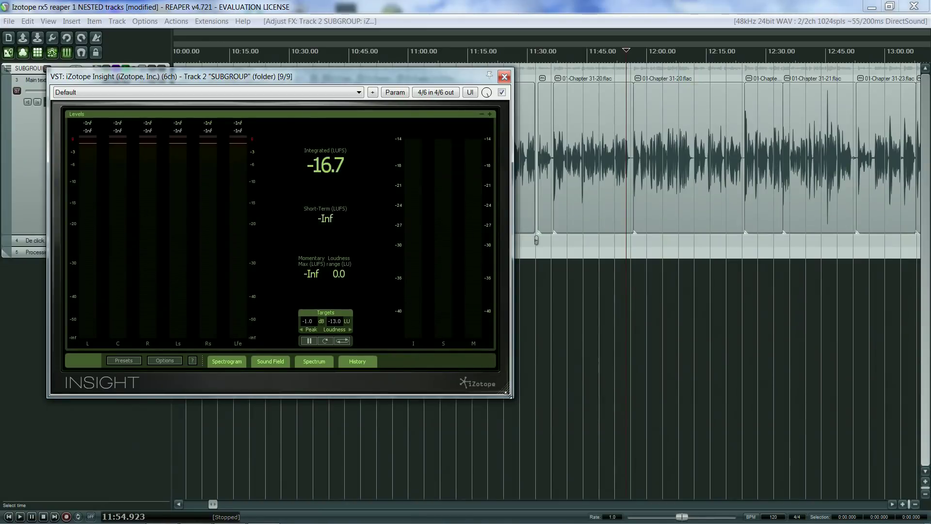
drag(507, 393, 185, 204)
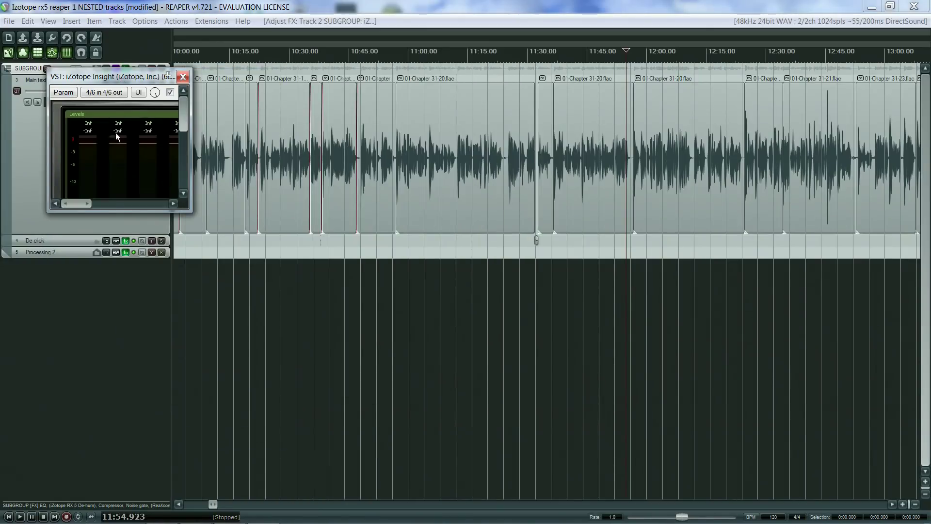
drag(80, 199, 132, 218)
drag(185, 118, 126, 136)
drag(83, 201, 86, 201)
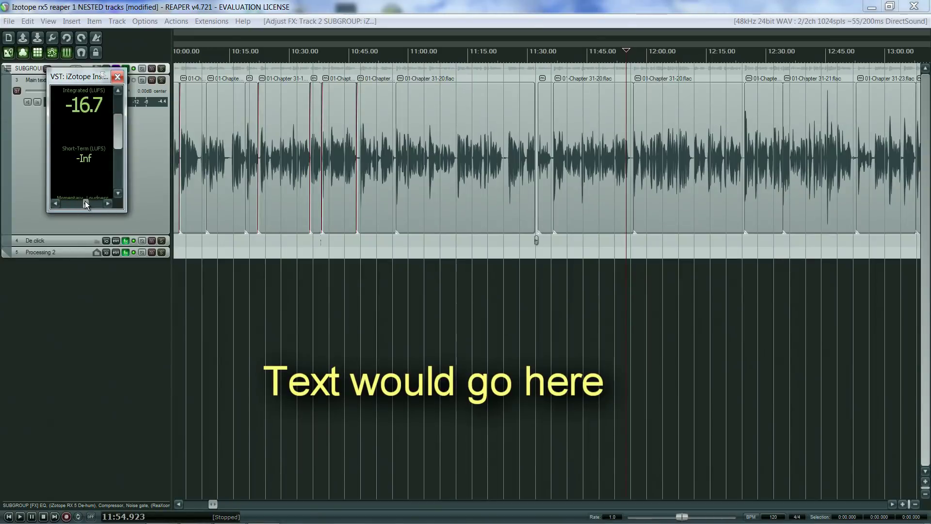
scroll(604, 100, down, 2)
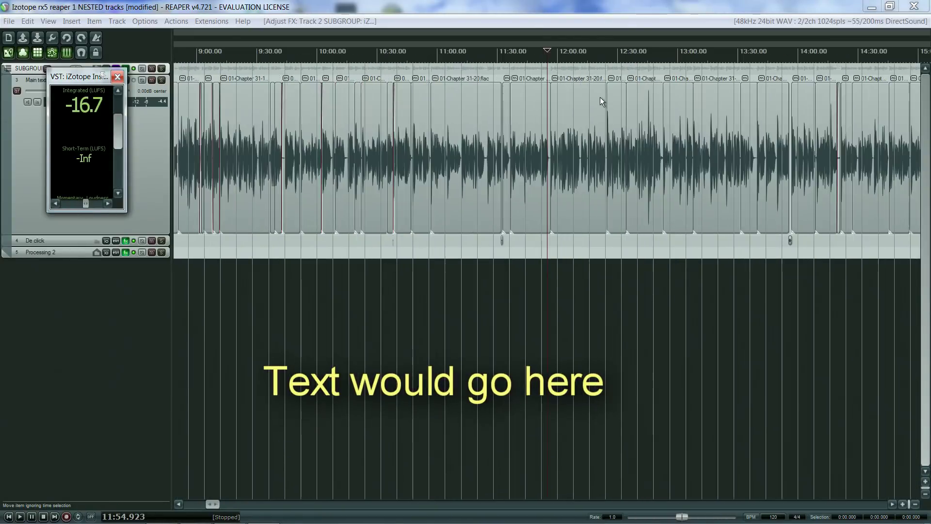
Play from 12:51 and move a shorter Insight window down beside the tracks.
click(659, 58)
key(space)
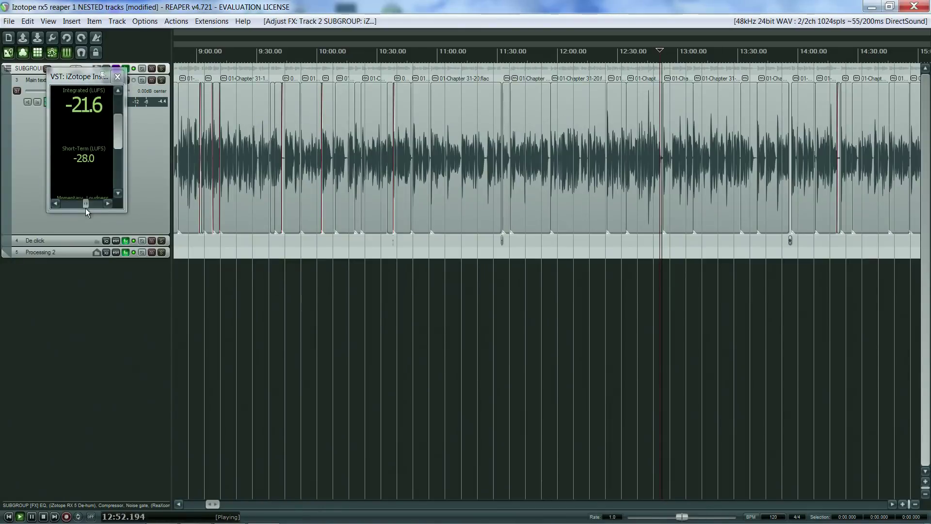
drag(84, 208, 90, 178)
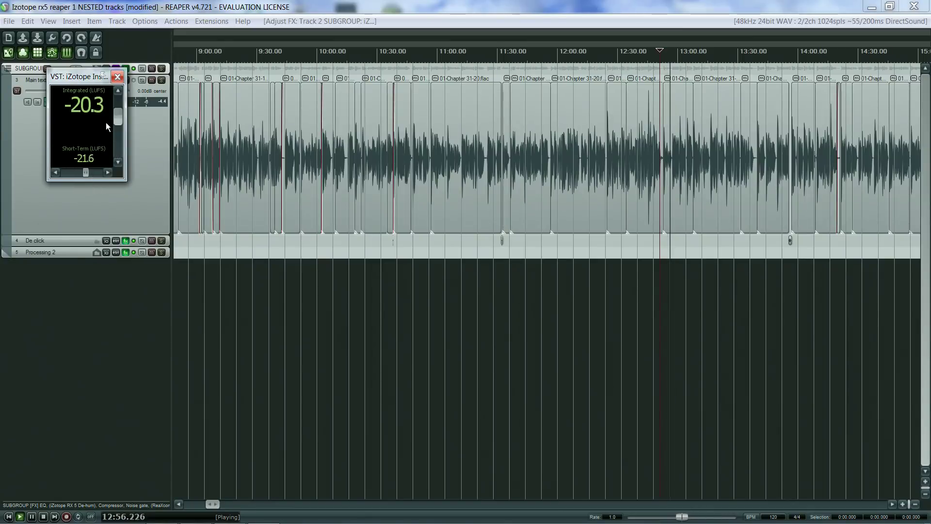
drag(91, 75, 66, 126)
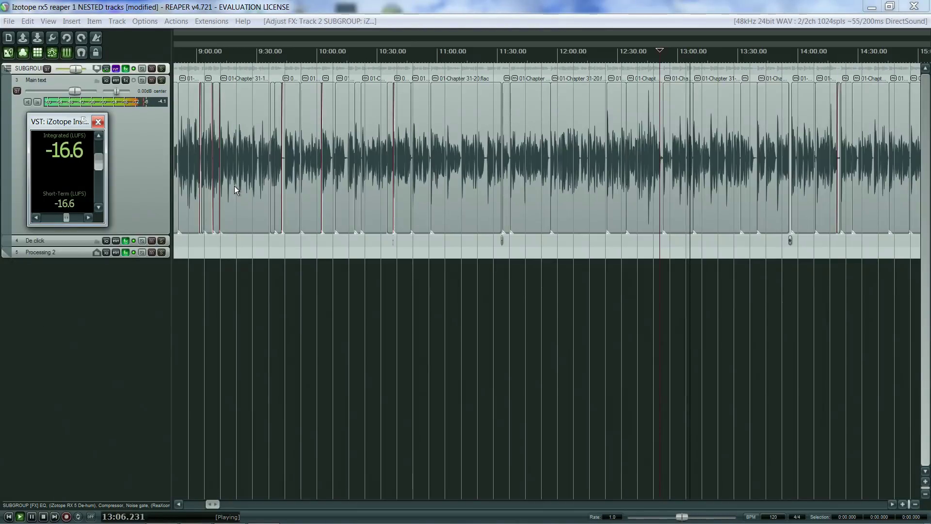
Fit Insight over the track control panel, widened just enough to show both channel meters.
drag(107, 197, 164, 198)
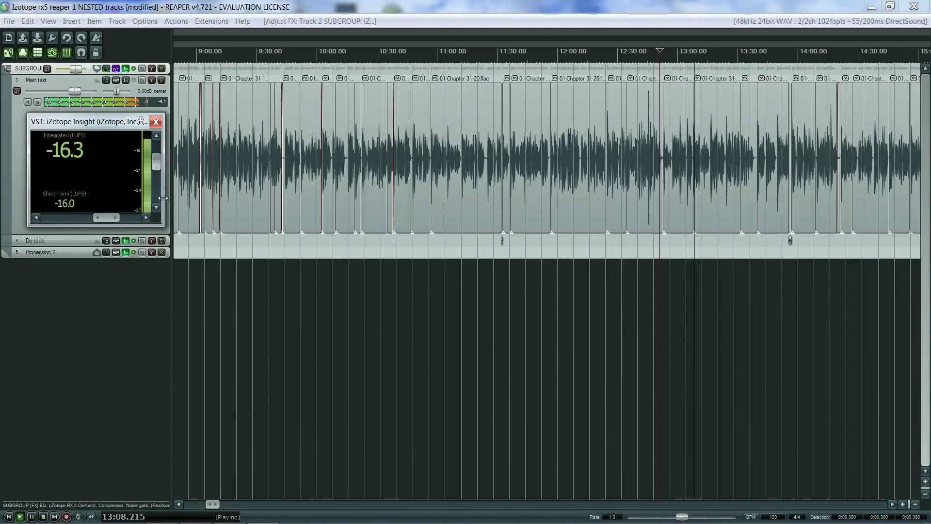
drag(100, 218, 102, 217)
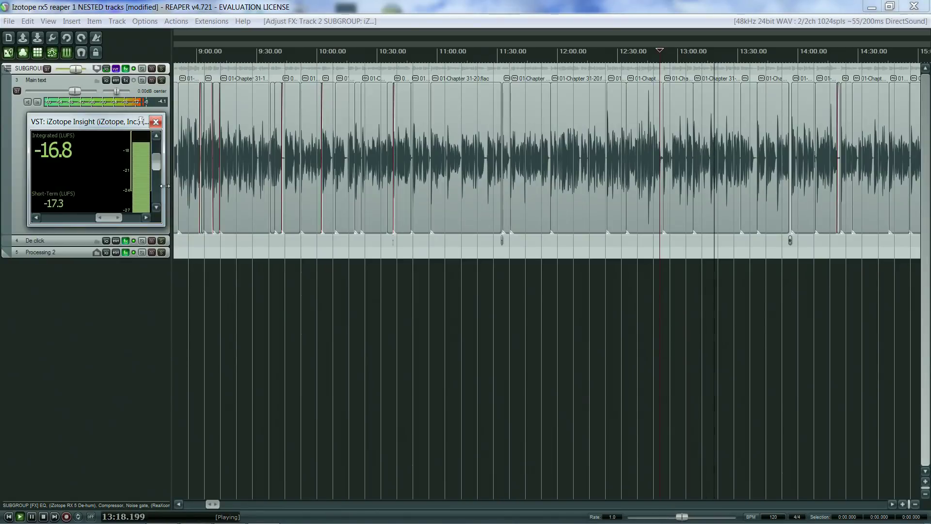
drag(102, 122, 78, 120)
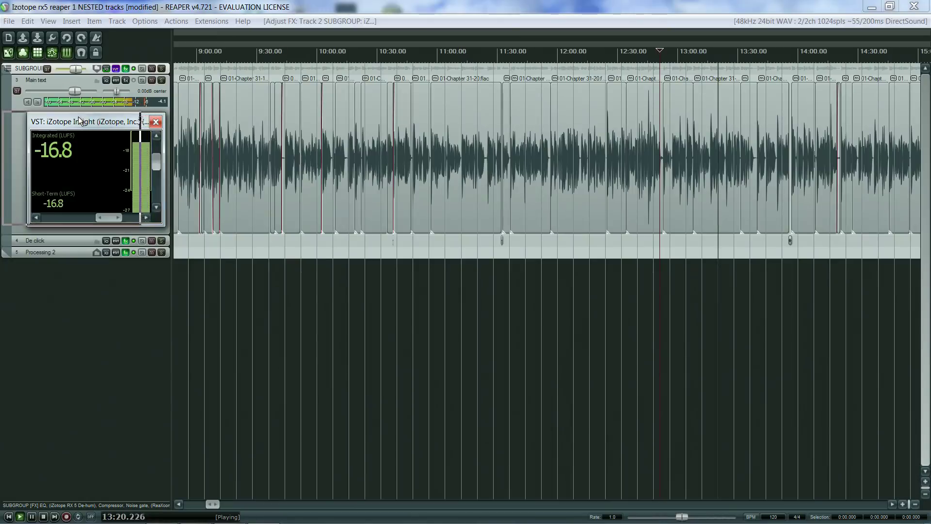
drag(139, 169, 171, 185)
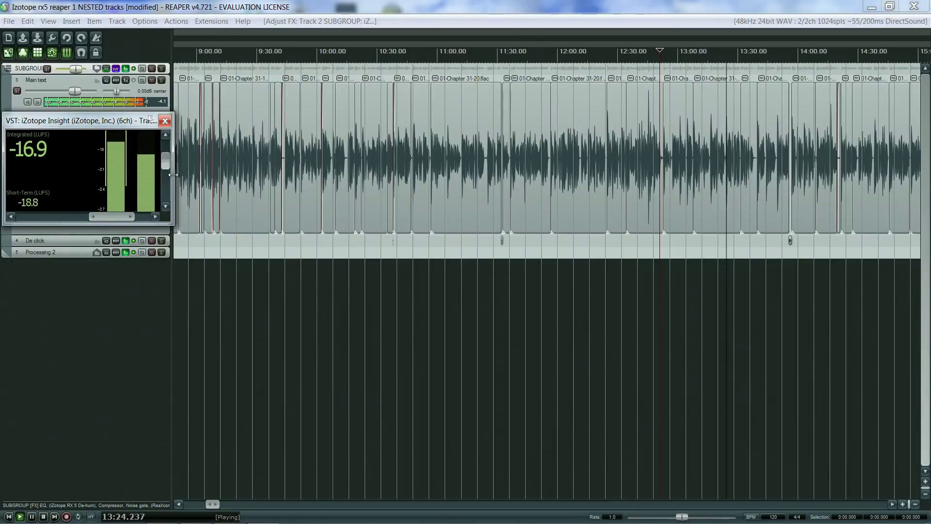
drag(170, 170, 160, 175)
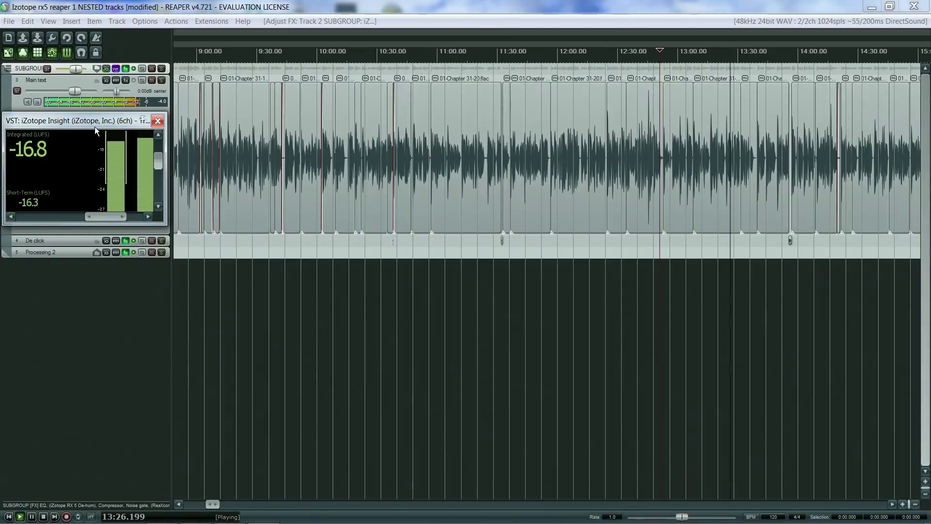